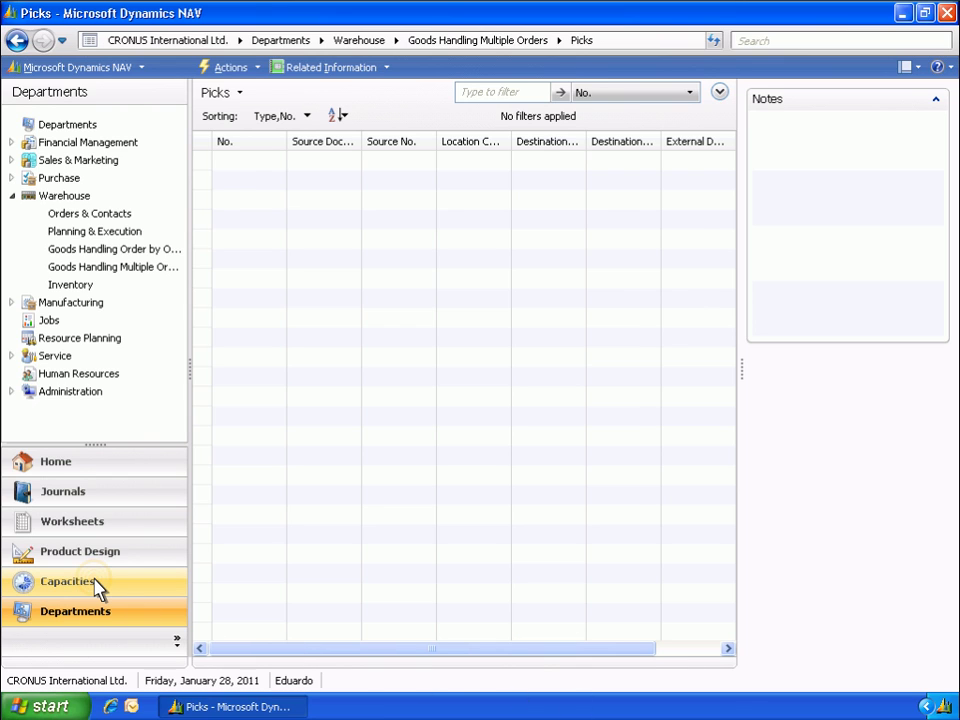
- Set WalkerHolland as the subcontractor on the External Painting work center card and save the card
{"action": "left_click", "coordinate": [97, 586]}
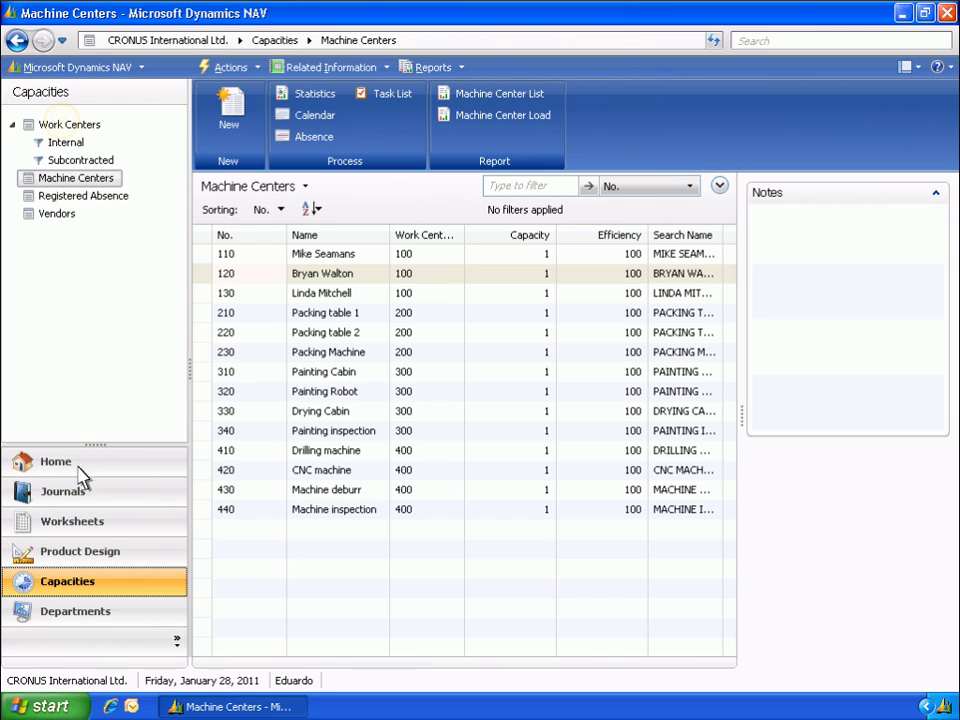
{"action": "left_click", "coordinate": [66, 126]}
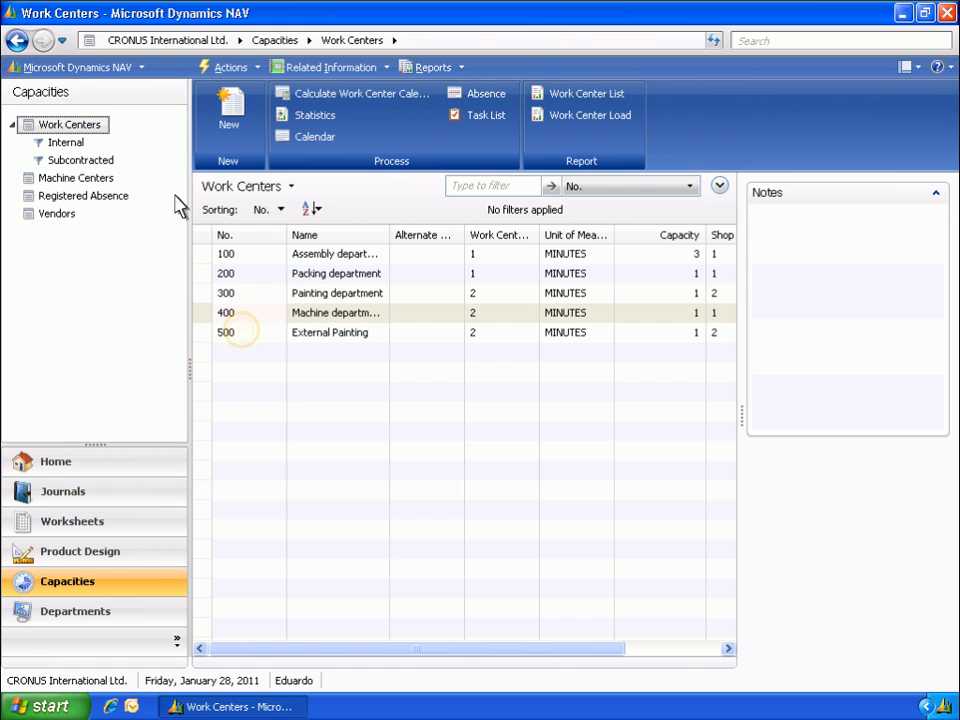
{"action": "double_click", "coordinate": [245, 334]}
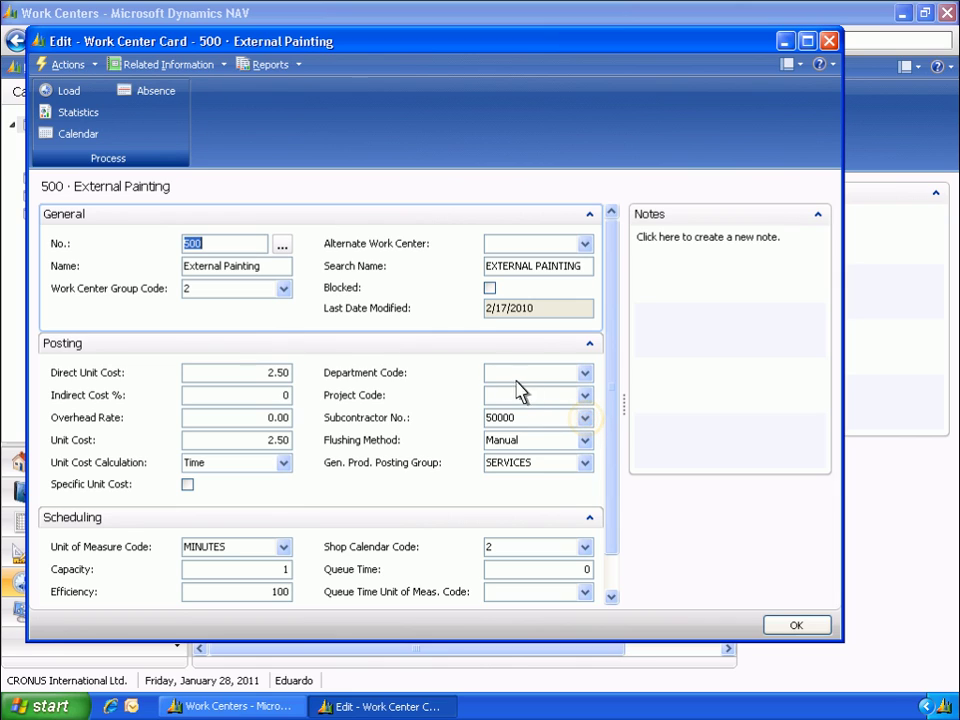
{"action": "left_click", "coordinate": [586, 419]}
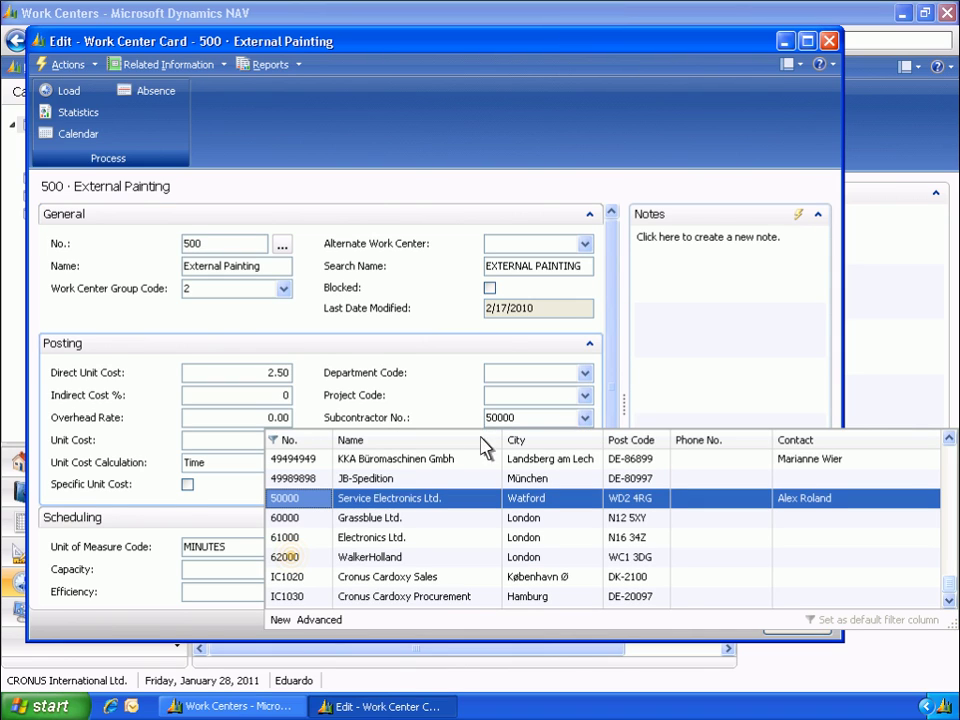
{"action": "left_click", "coordinate": [292, 560]}
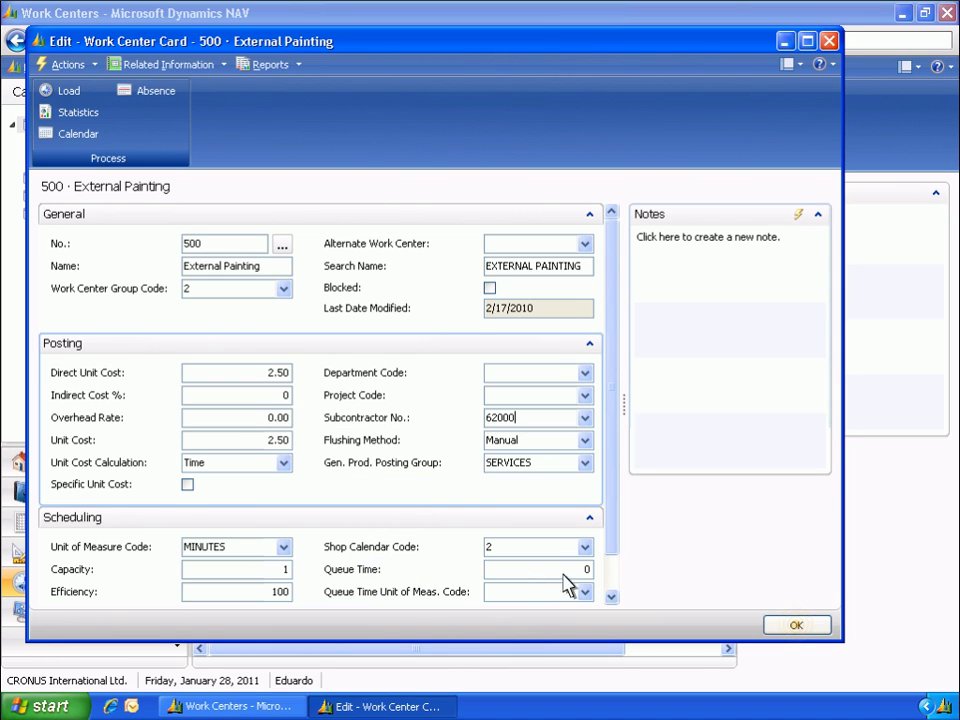
{"action": "left_click", "coordinate": [796, 626]}
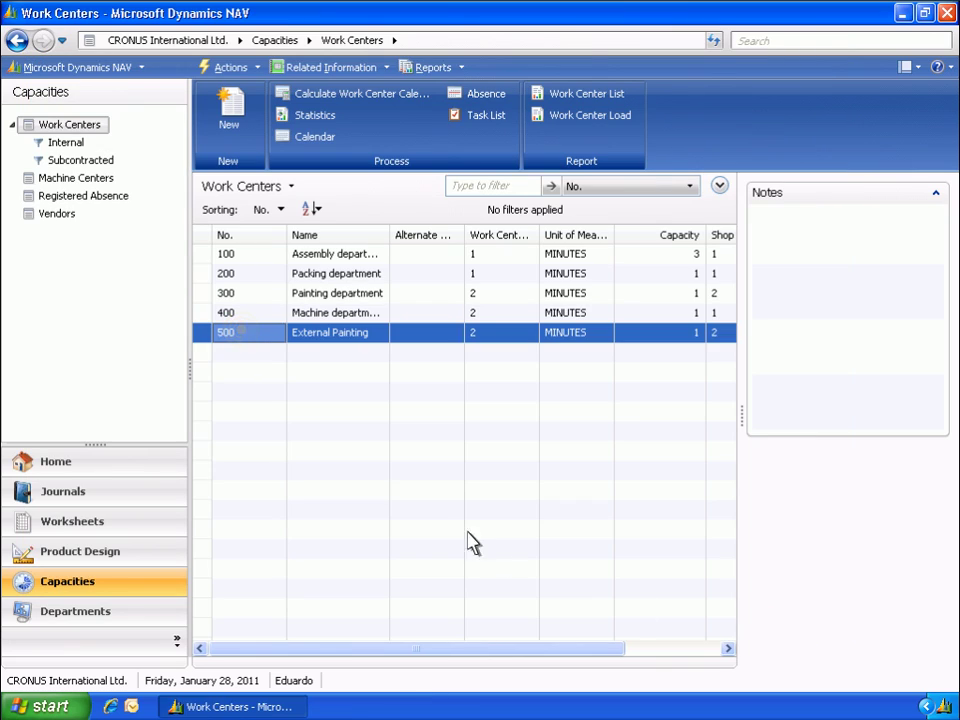
- Calculate the work center calendar for work center 500 from the External Painting card's calendar matrix and close the calendar and card
{"action": "double_click", "coordinate": [245, 338]}
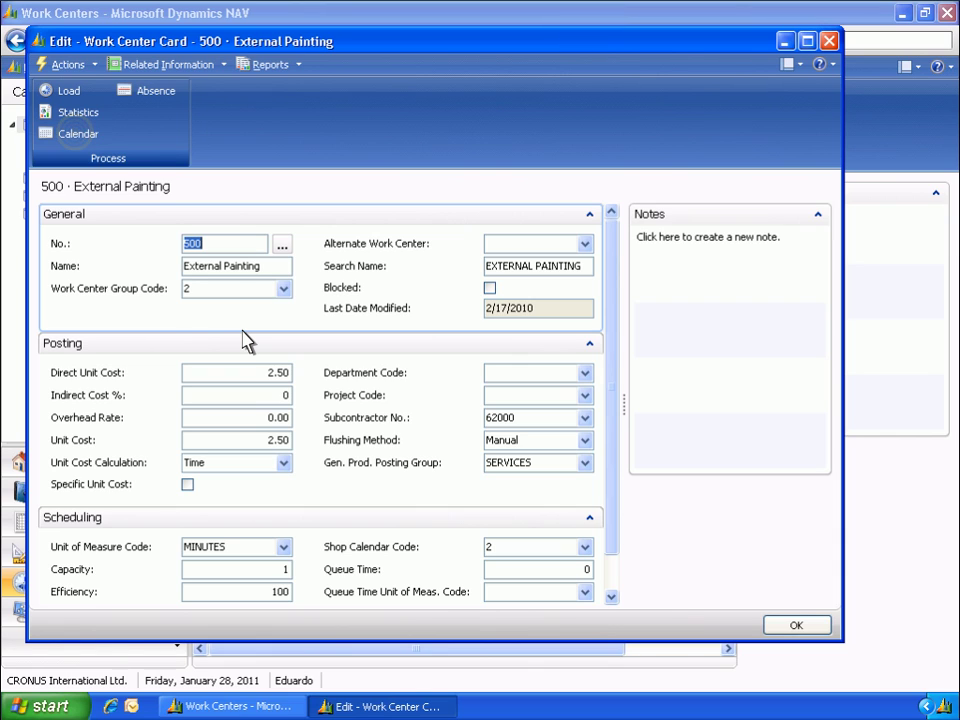
{"action": "left_click", "coordinate": [77, 136]}
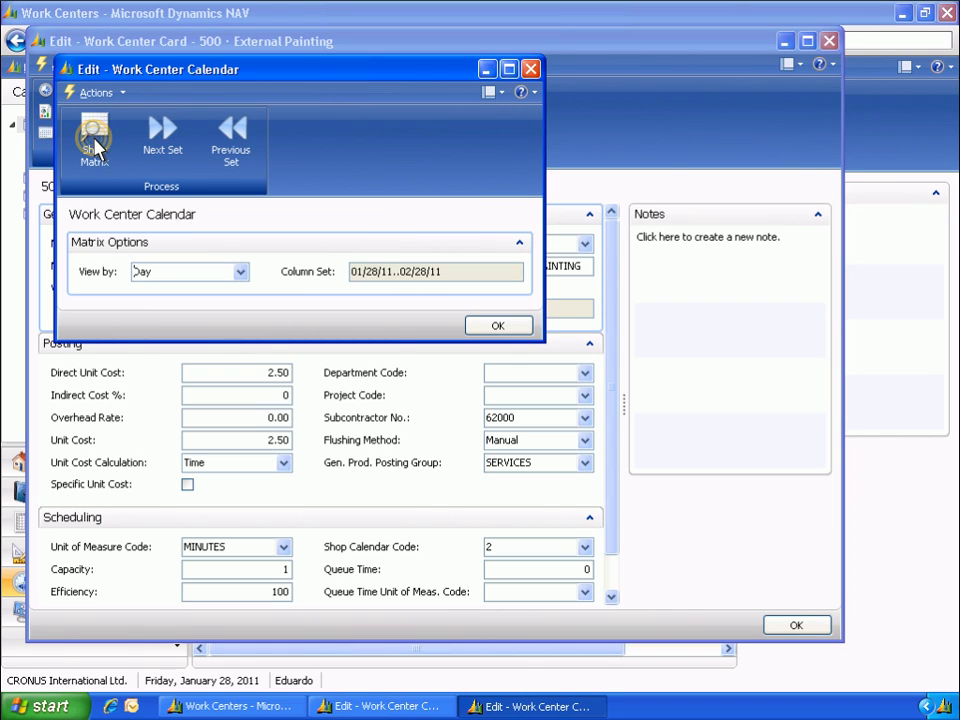
{"action": "left_click", "coordinate": [95, 142]}
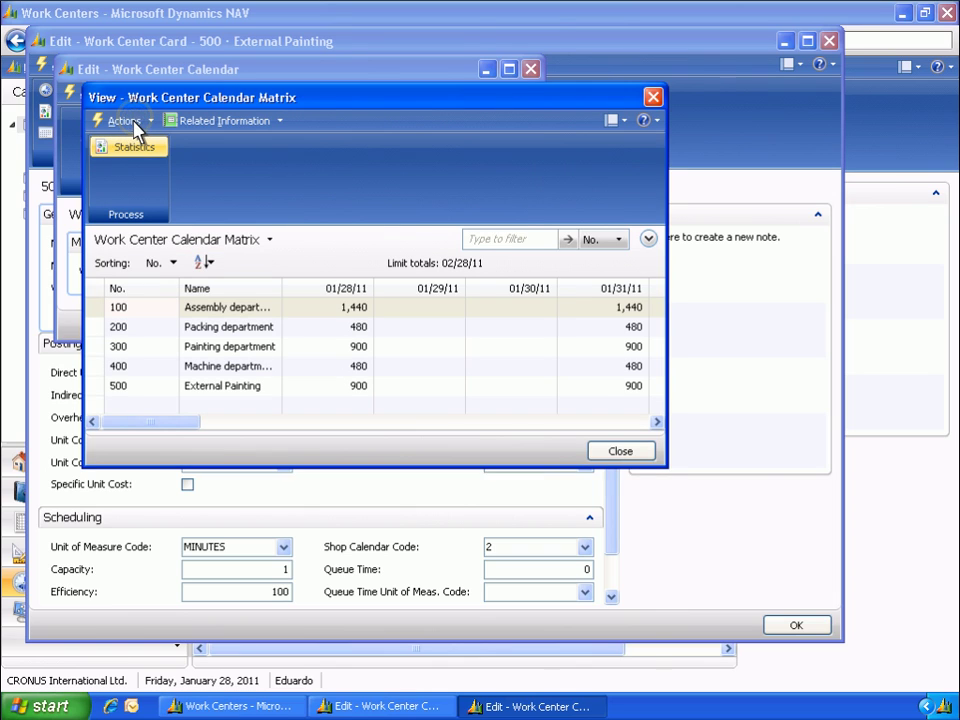
{"action": "left_click", "coordinate": [134, 121]}
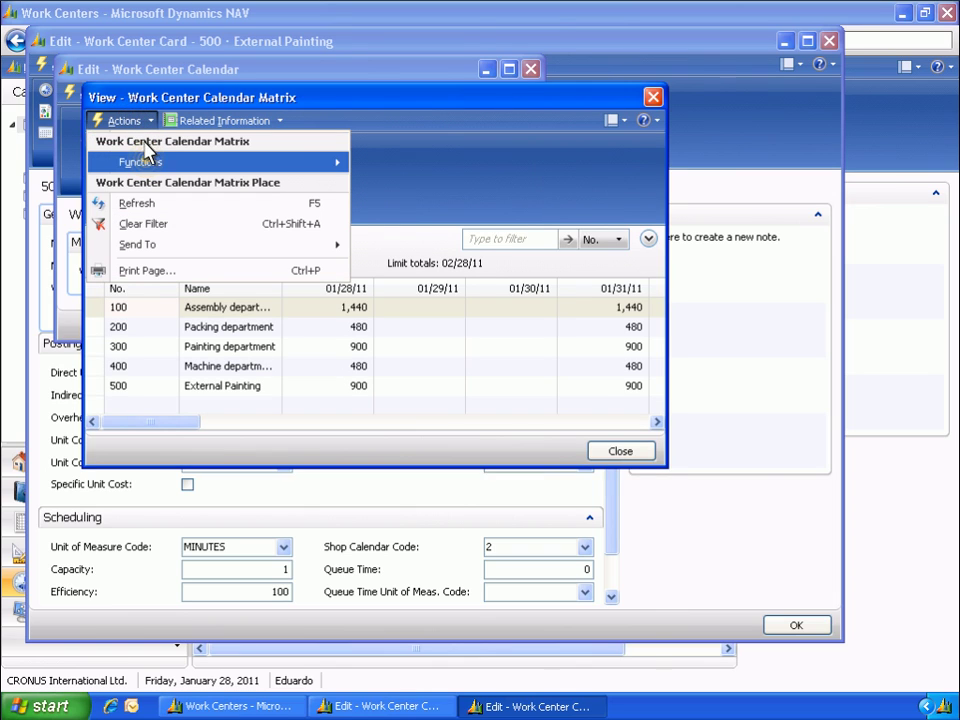
{"action": "mouse_move", "coordinate": [249, 165]}
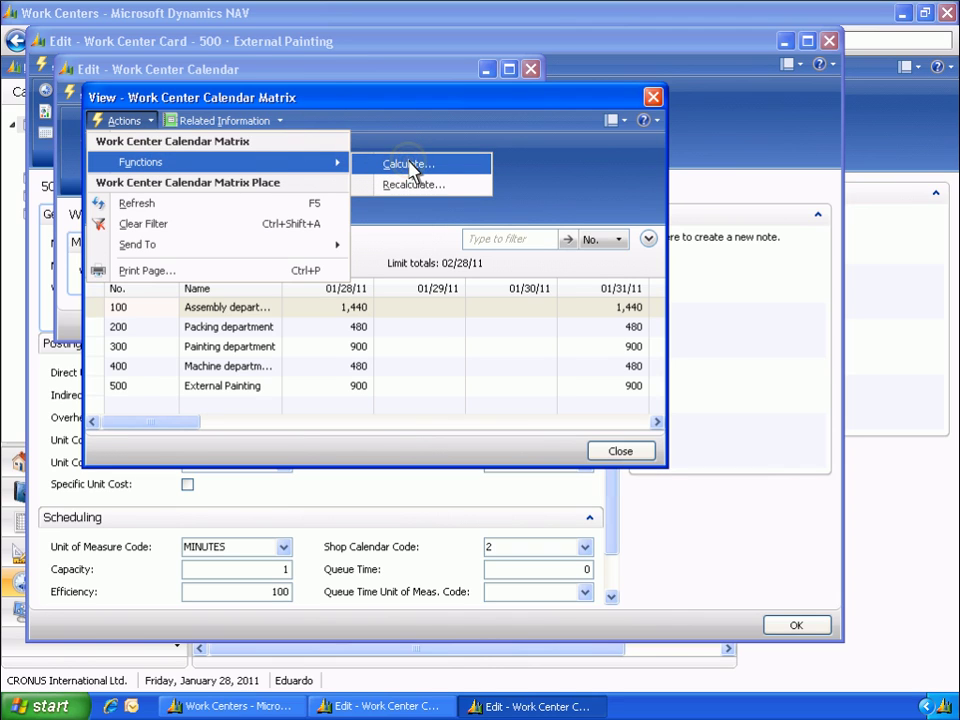
{"action": "left_click", "coordinate": [410, 166]}
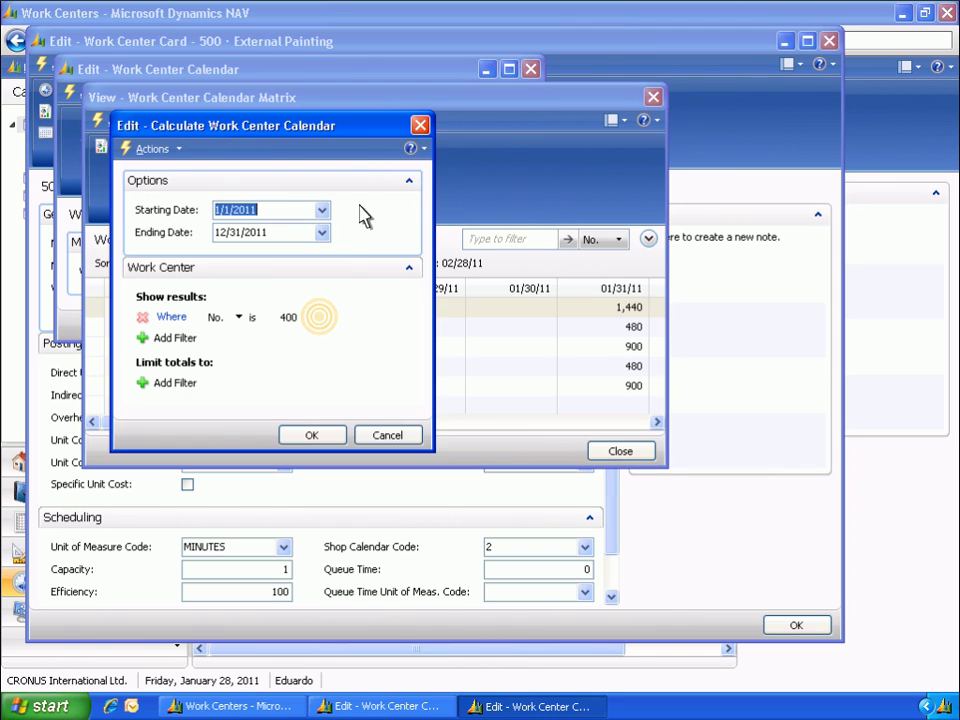
{"action": "left_click", "coordinate": [320, 326]}
{"action": "type", "text": "500"}
{"action": "left_click", "coordinate": [312, 436]}
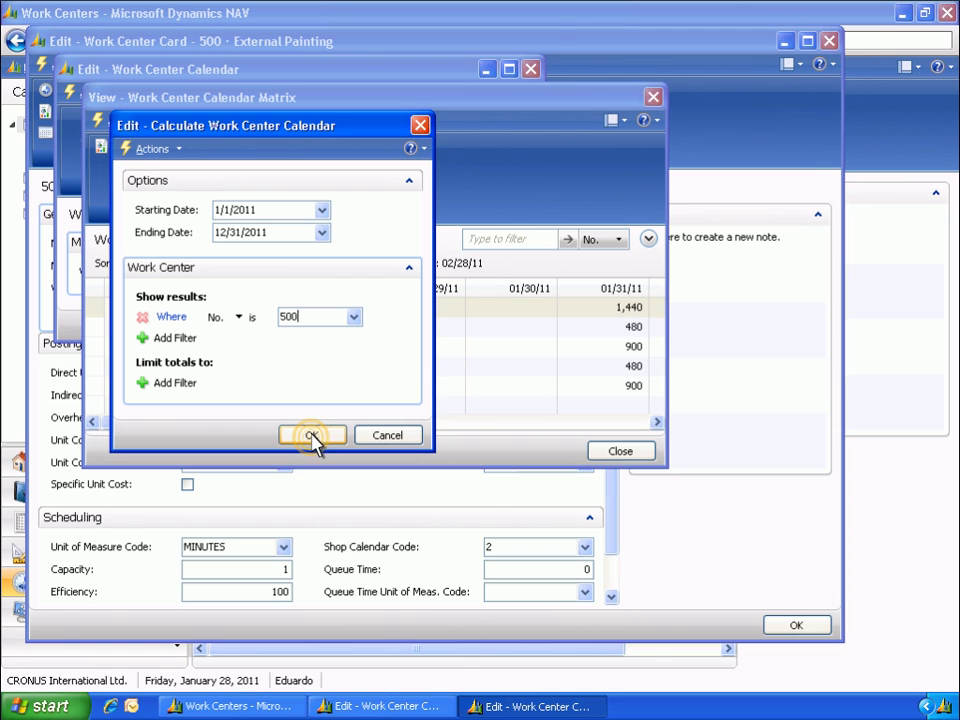
{"action": "left_click", "coordinate": [612, 453]}
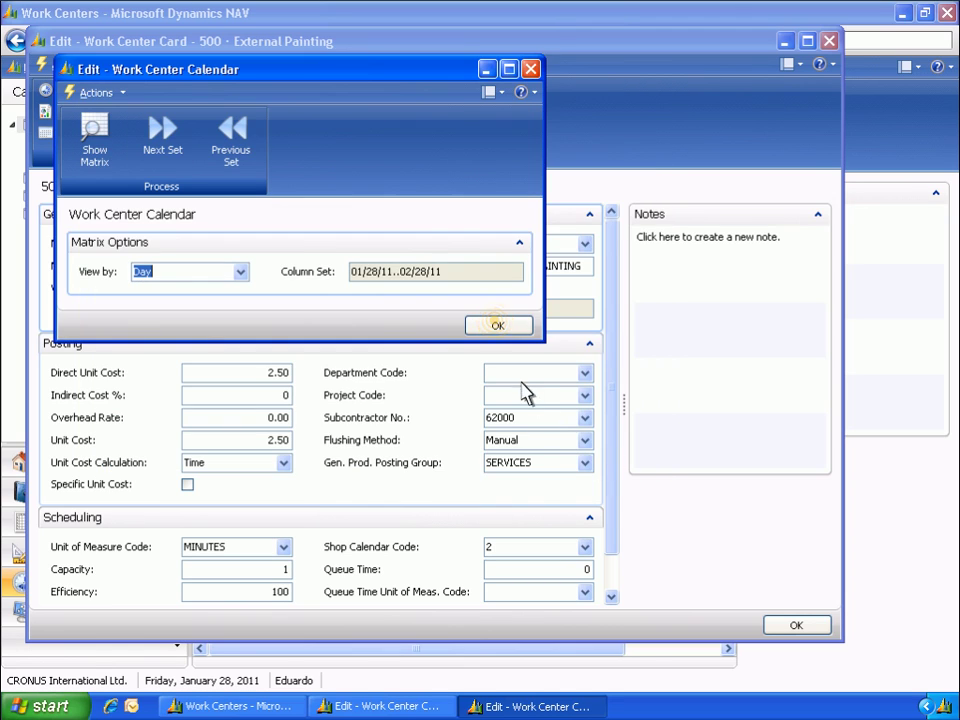
{"action": "left_click", "coordinate": [497, 327]}
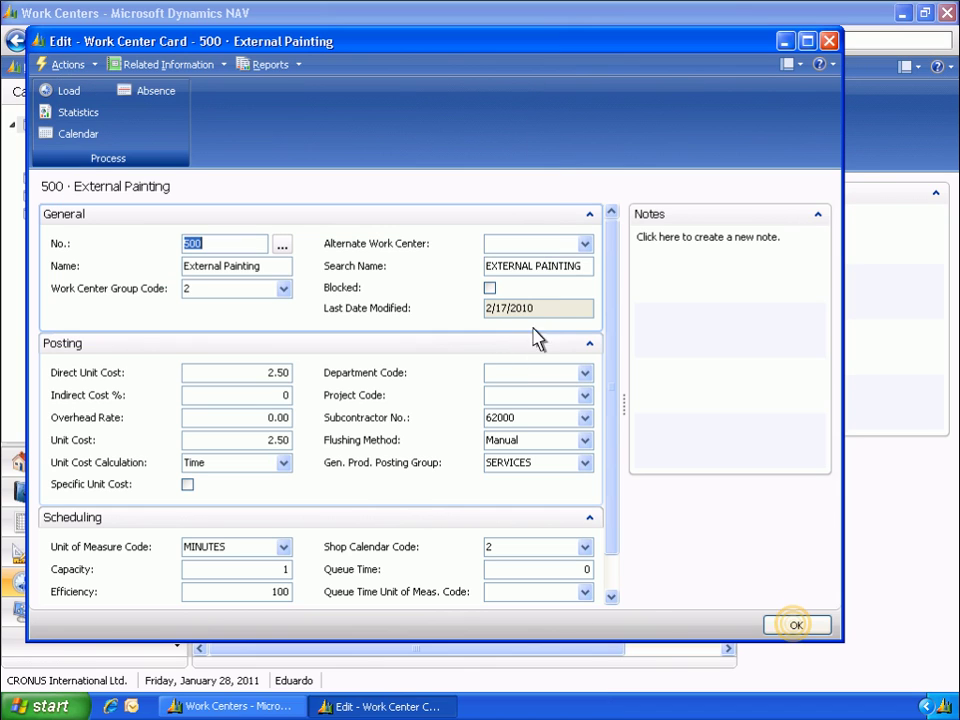
{"action": "left_click", "coordinate": [796, 626]}
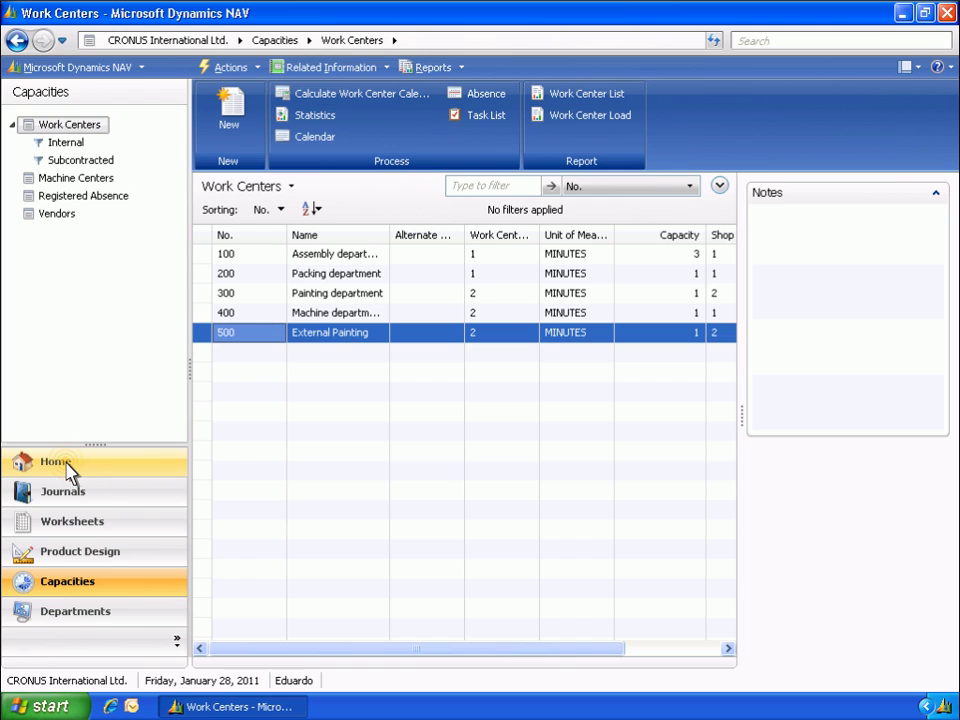
- Open the routing of the bicycle line in the released production order for 115 bicycles
{"action": "left_click", "coordinate": [60, 463]}
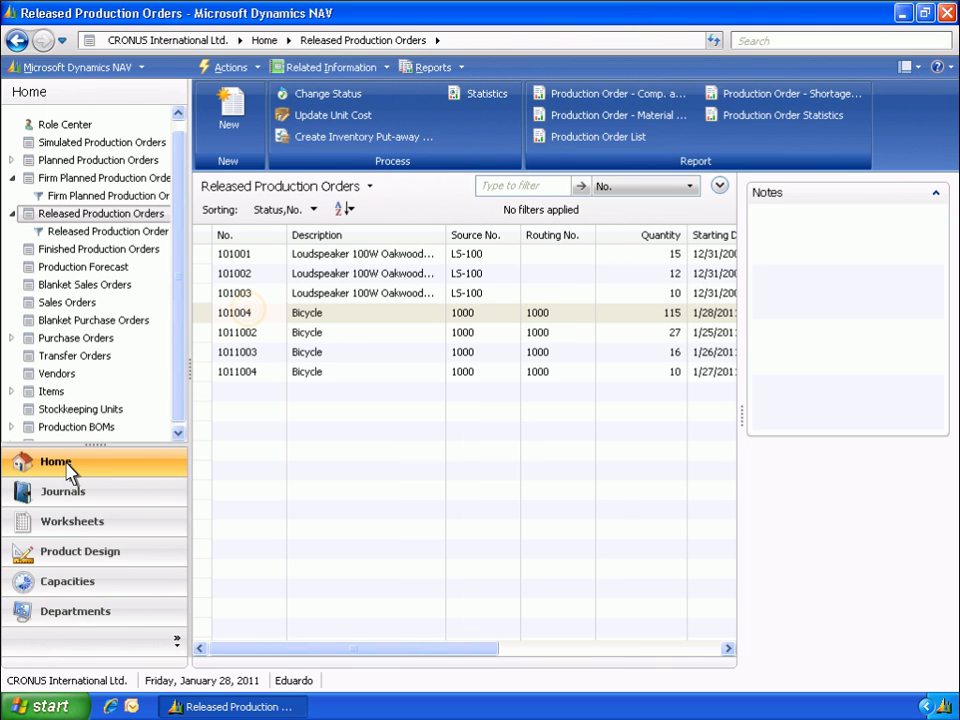
{"action": "left_click", "coordinate": [249, 314]}
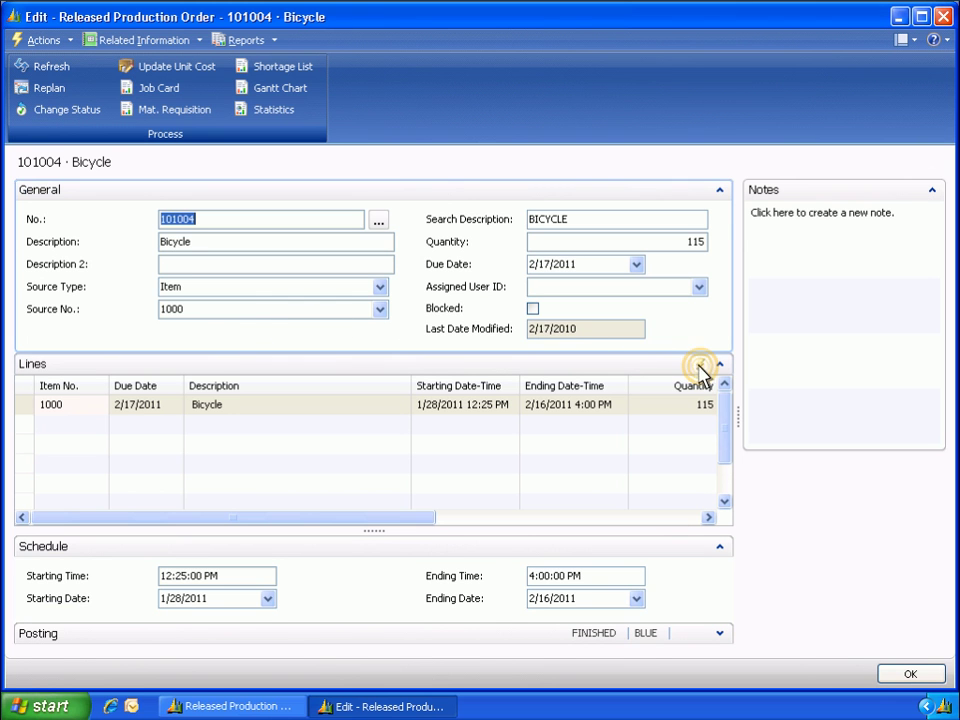
{"action": "left_click", "coordinate": [701, 366]}
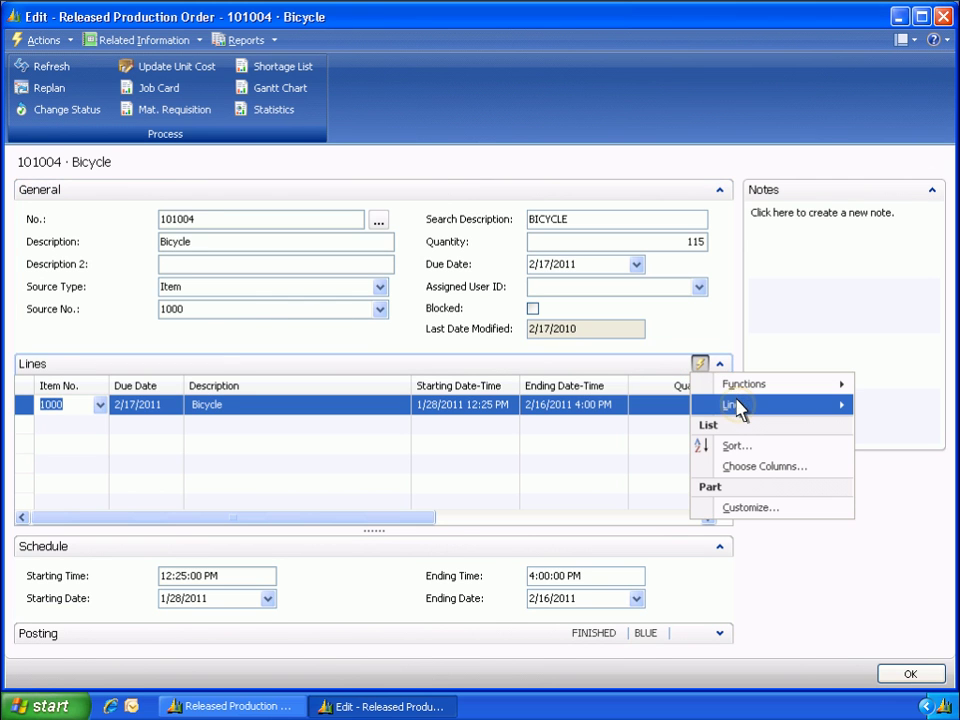
{"action": "mouse_move", "coordinate": [739, 407]}
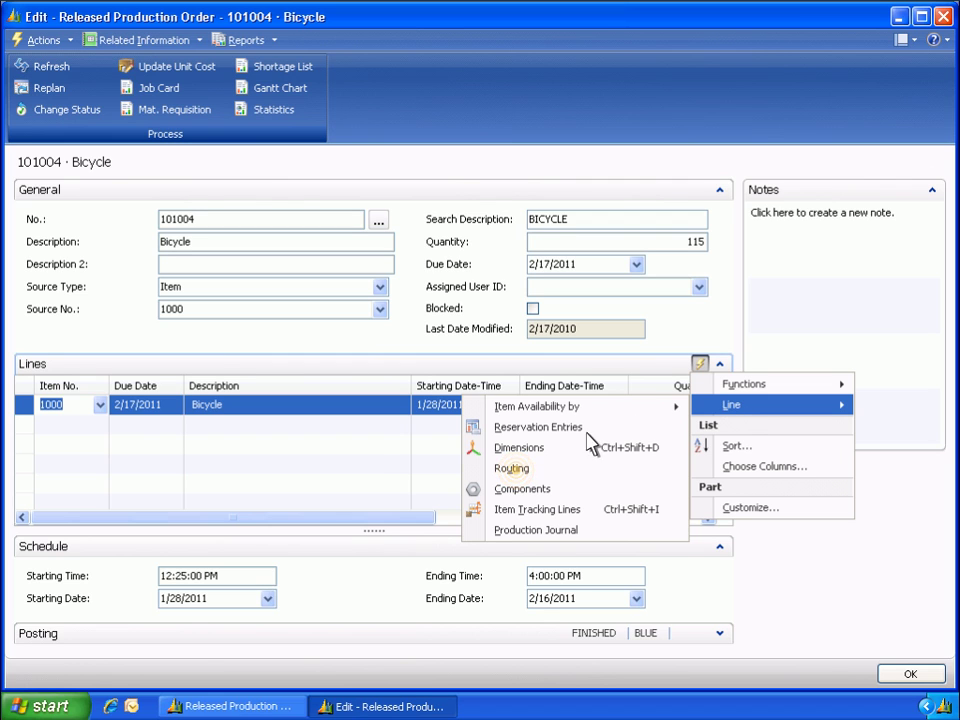
{"action": "left_click", "coordinate": [530, 468]}
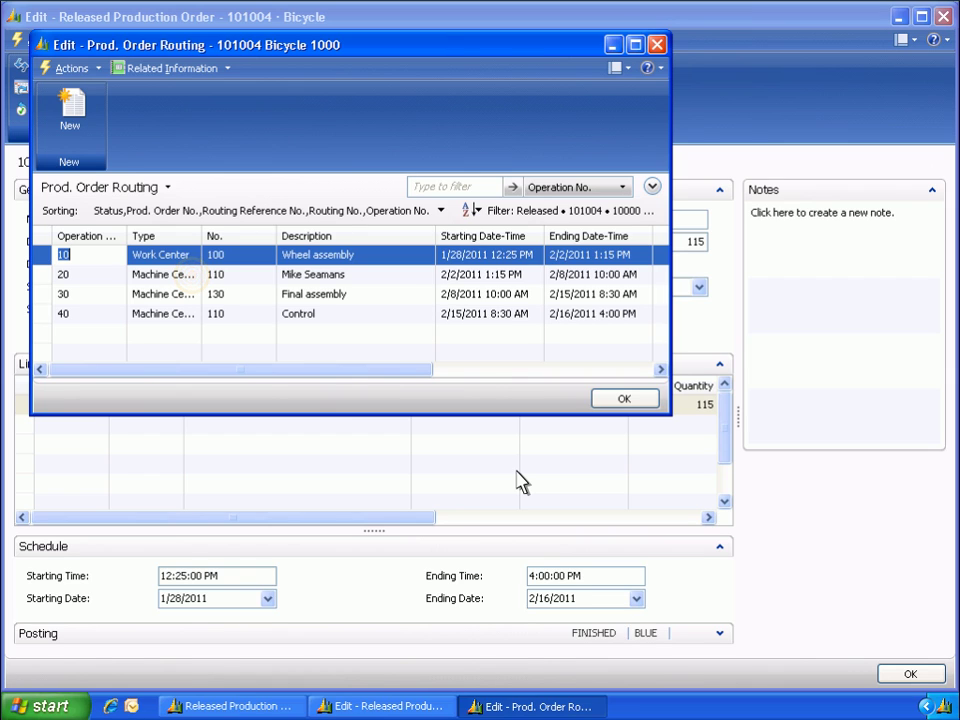
- Change routing operation 20 to type Work Center with No. 500, and close the routing and the production order
{"action": "left_click", "coordinate": [193, 275]}
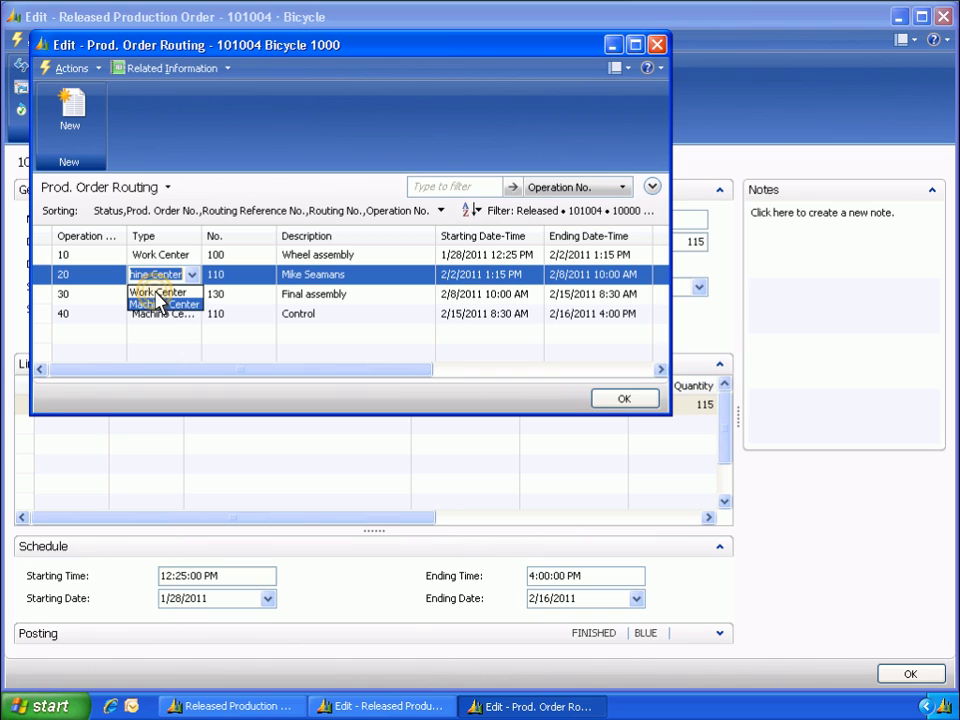
{"action": "left_click", "coordinate": [156, 292]}
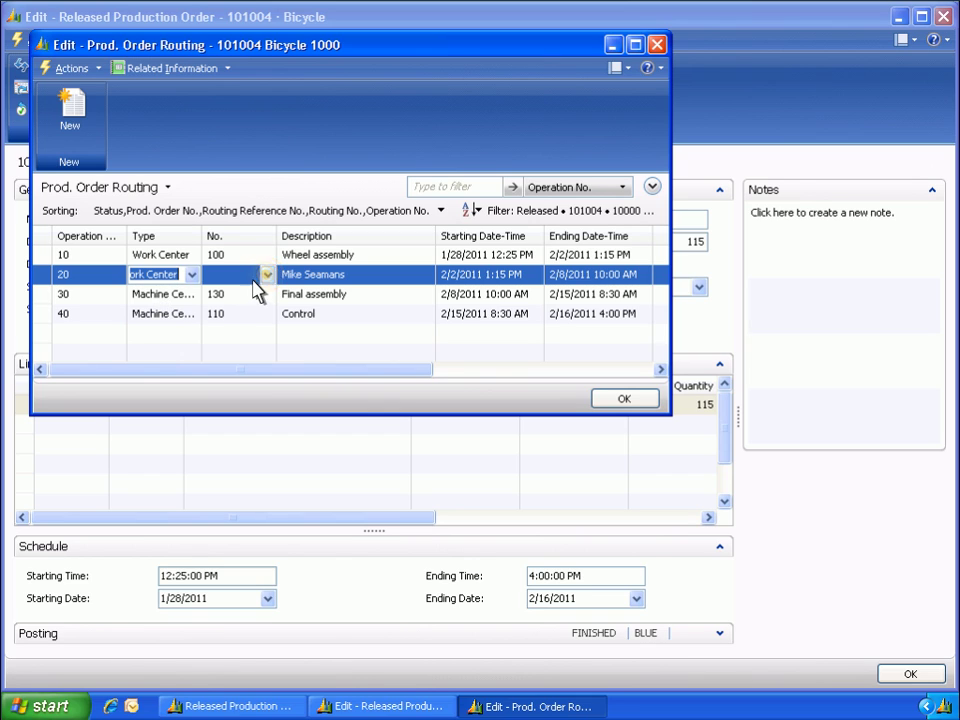
{"action": "left_click", "coordinate": [267, 275]}
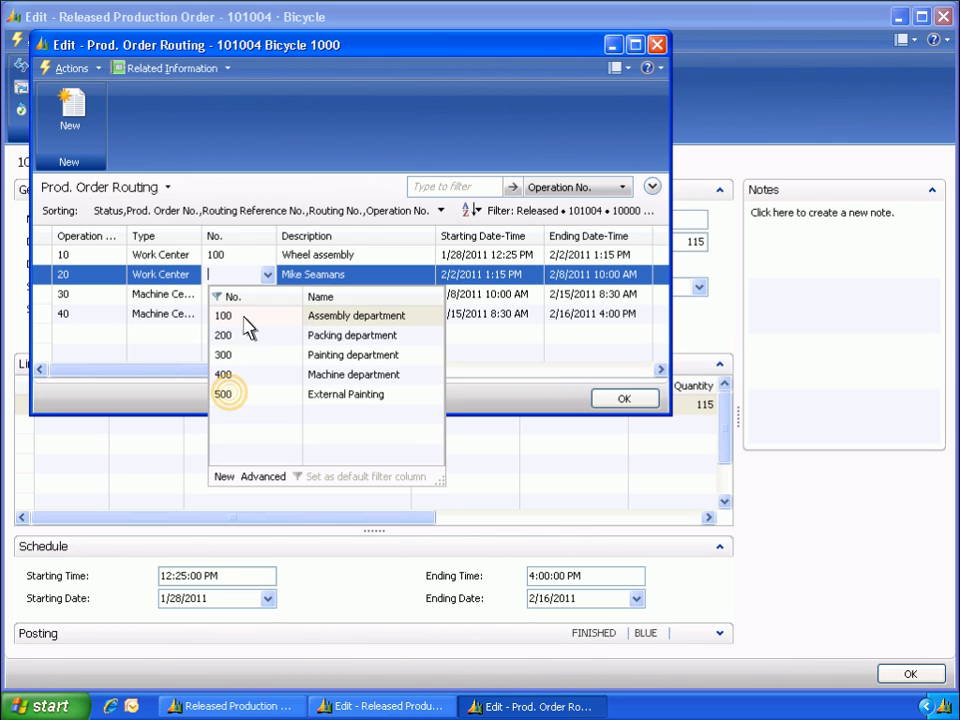
{"action": "left_click", "coordinate": [224, 395]}
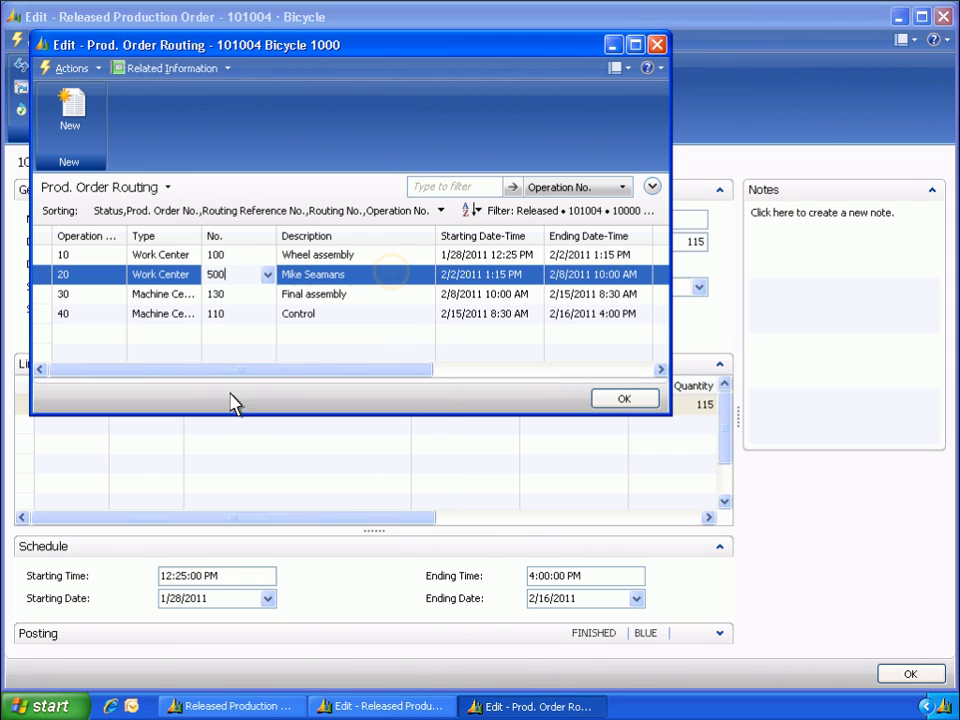
{"action": "left_click", "coordinate": [392, 275]}
{"action": "left_click", "coordinate": [617, 402]}
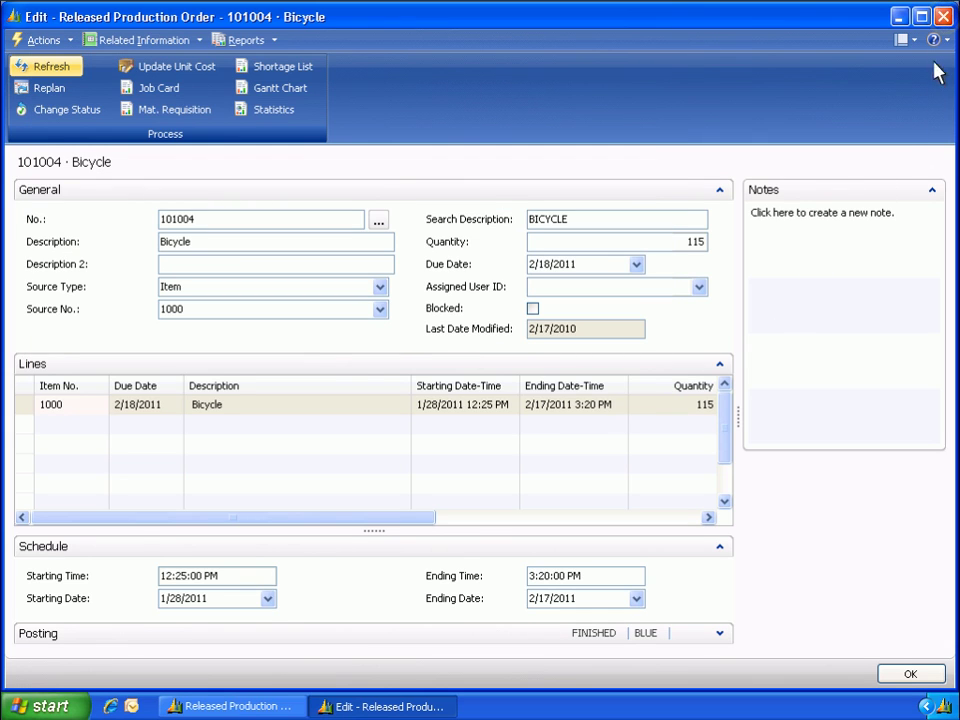
{"action": "left_click", "coordinate": [943, 17]}
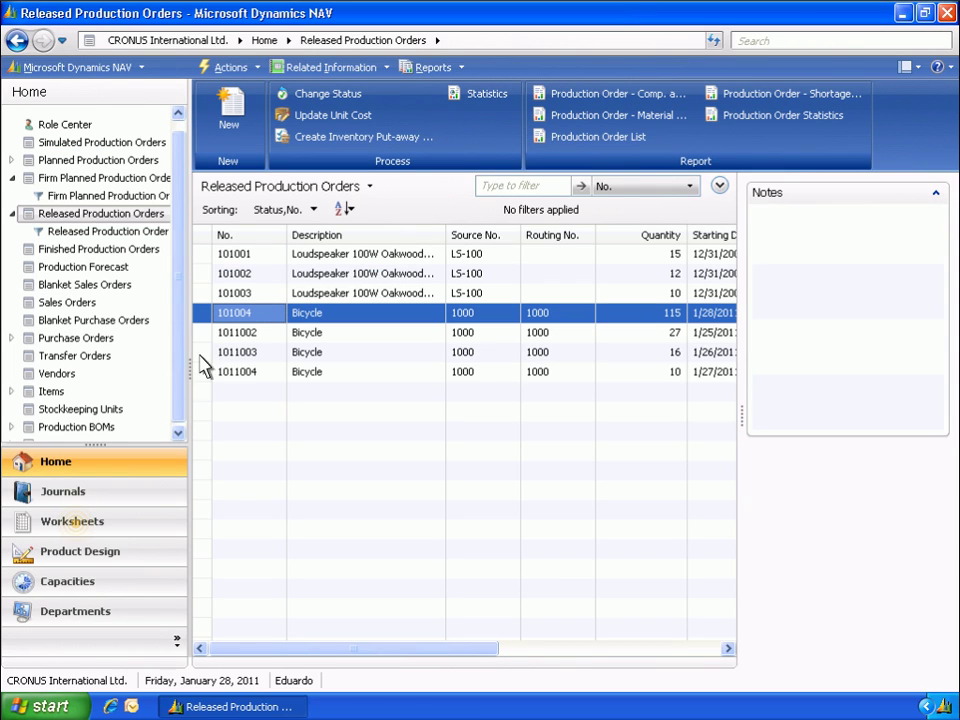
- Open the DEFAULT subcontracting worksheet for editing
{"action": "left_click", "coordinate": [78, 525]}
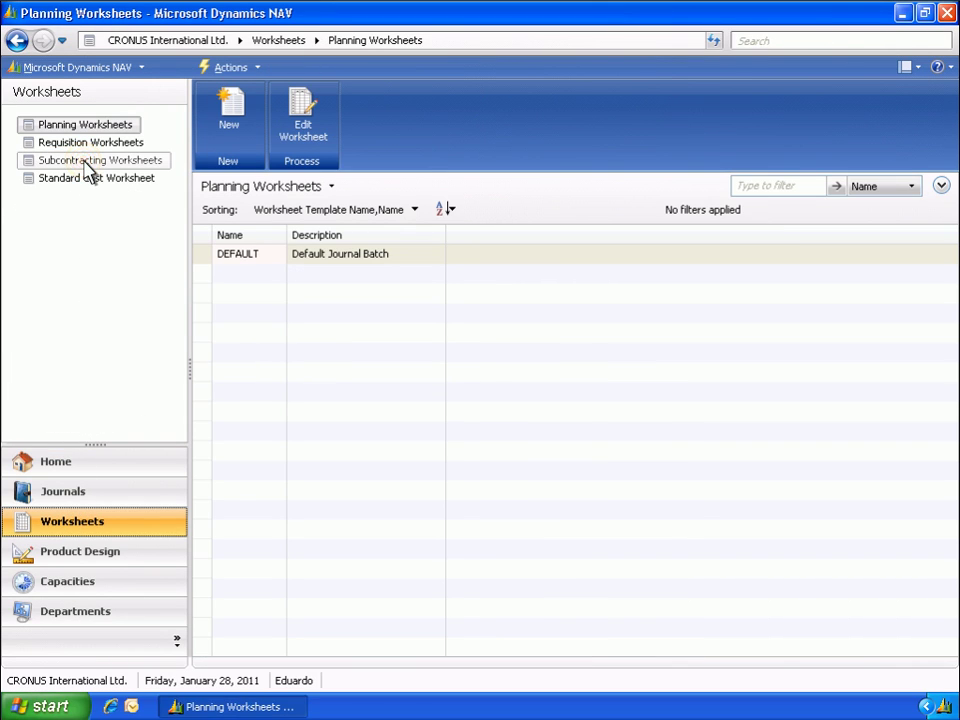
{"action": "left_click", "coordinate": [90, 162]}
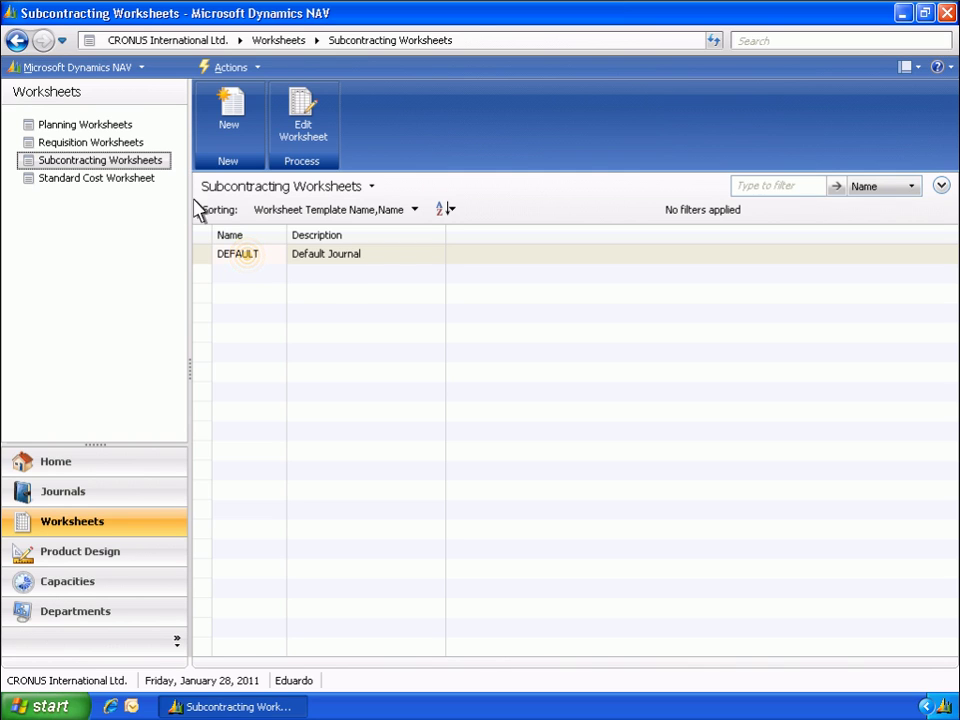
{"action": "double_click", "coordinate": [249, 260]}
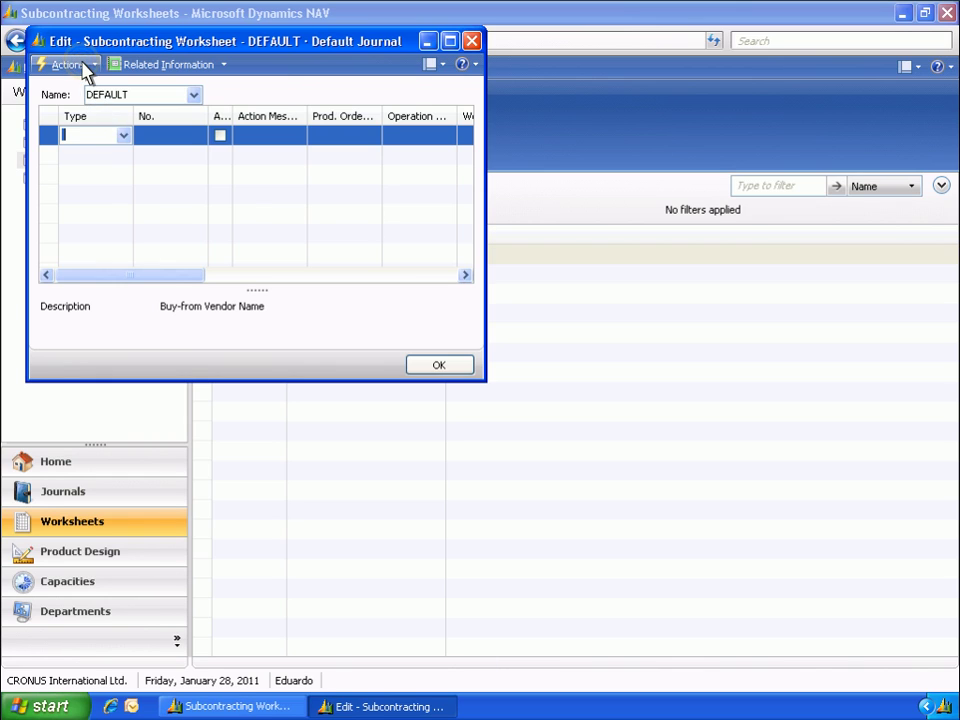
- Calculate subcontracts in the worksheet with order date 1/27/2011, filtered to work center No. 500 and Subcontractor No. 62000
{"action": "left_click", "coordinate": [83, 64]}
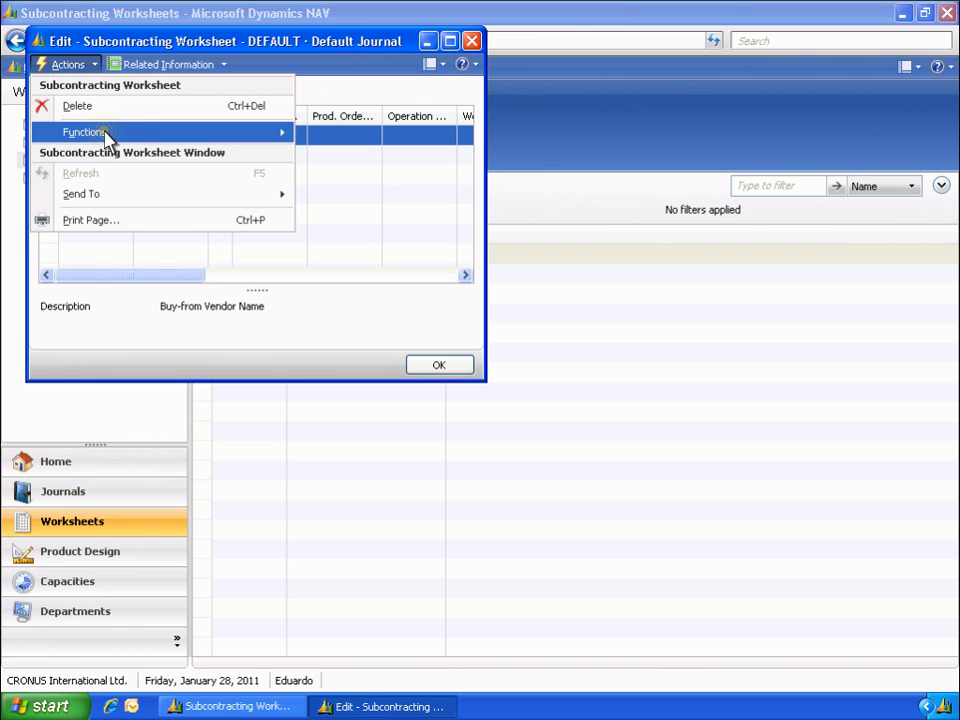
{"action": "mouse_move", "coordinate": [106, 137]}
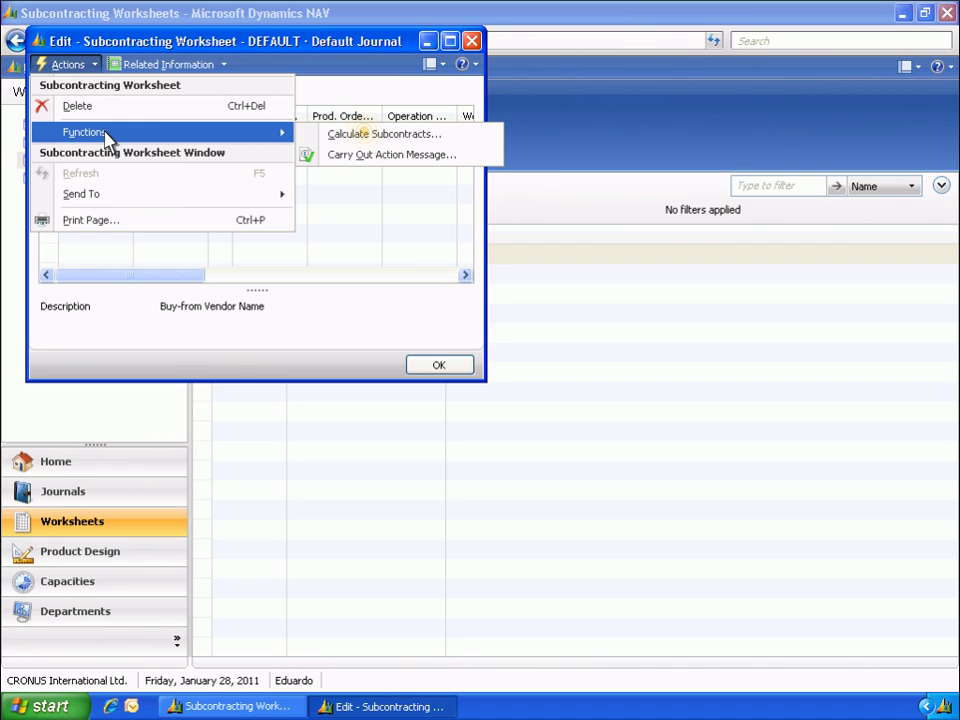
{"action": "left_click", "coordinate": [368, 140]}
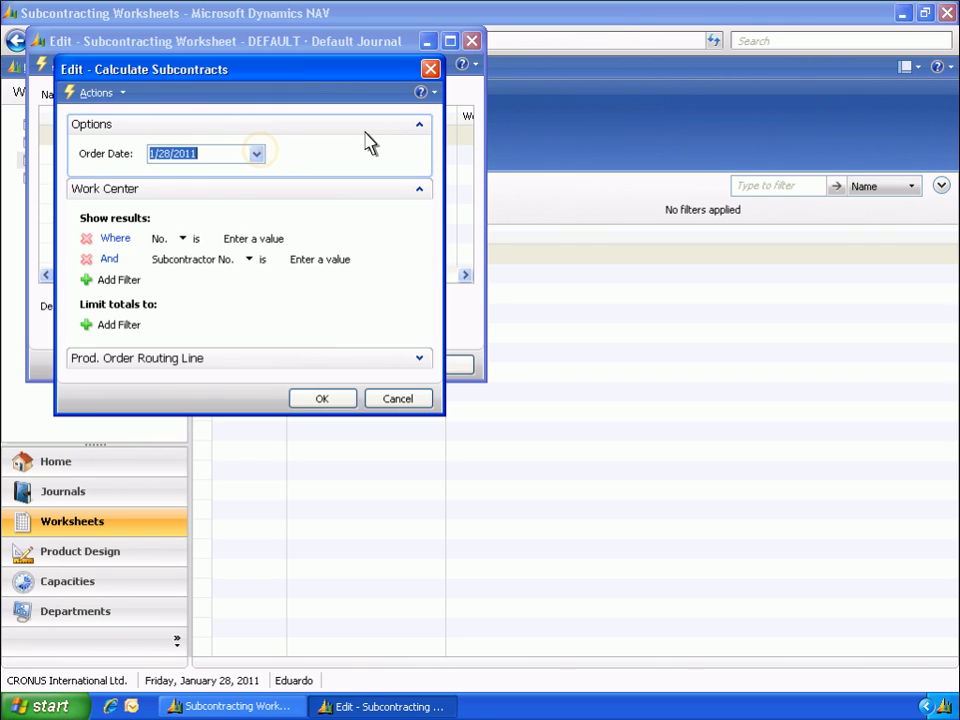
{"action": "left_click", "coordinate": [258, 154]}
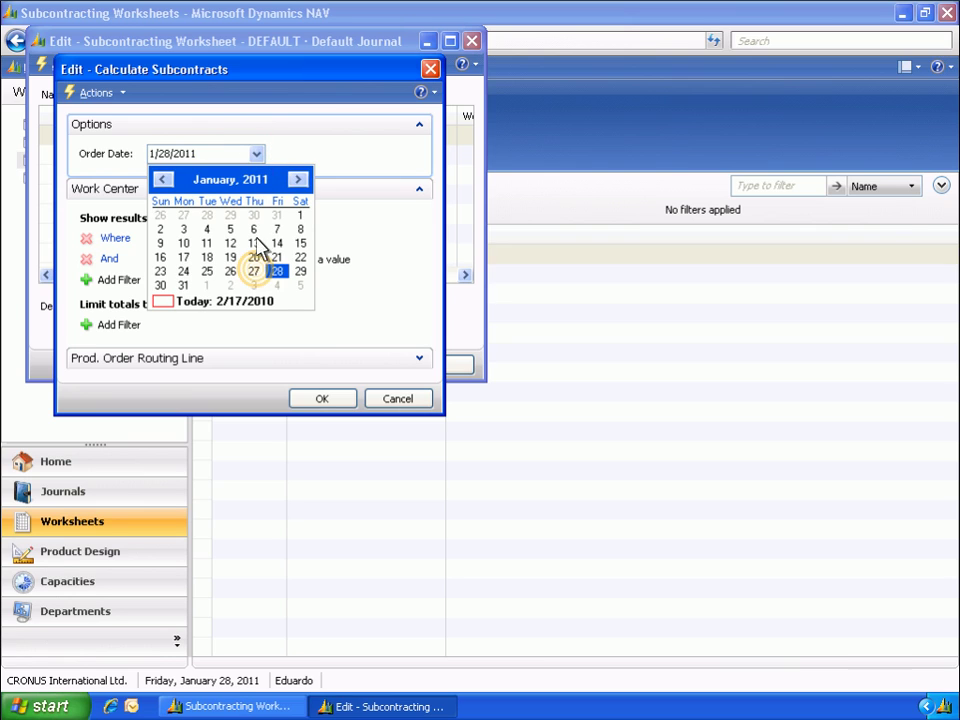
{"action": "left_click", "coordinate": [254, 271]}
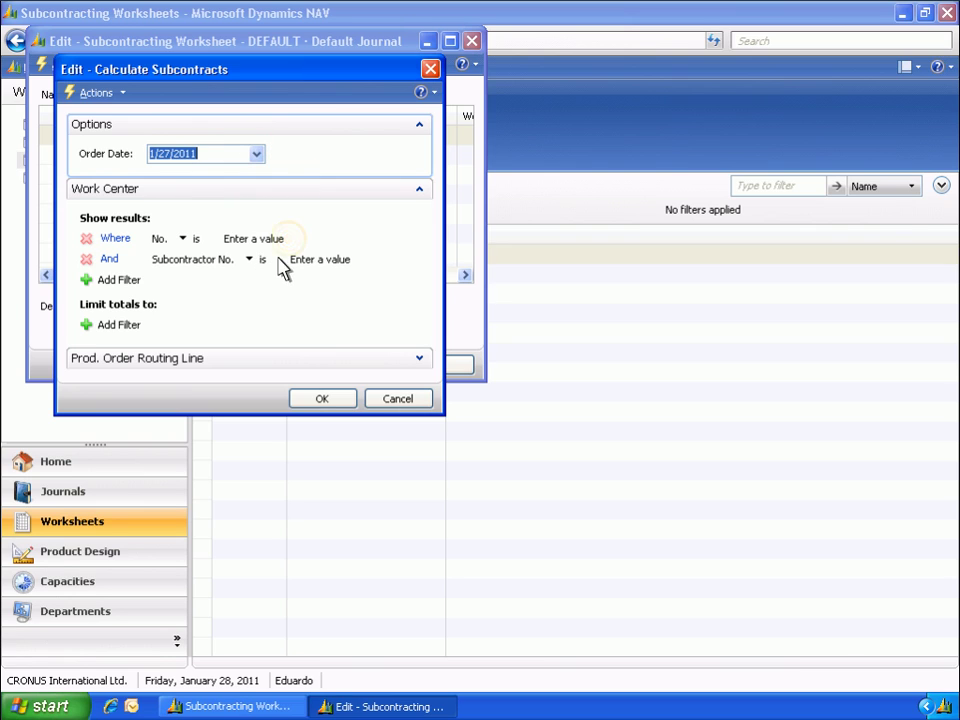
{"action": "left_click", "coordinate": [289, 242]}
{"action": "type", "text": "500"}
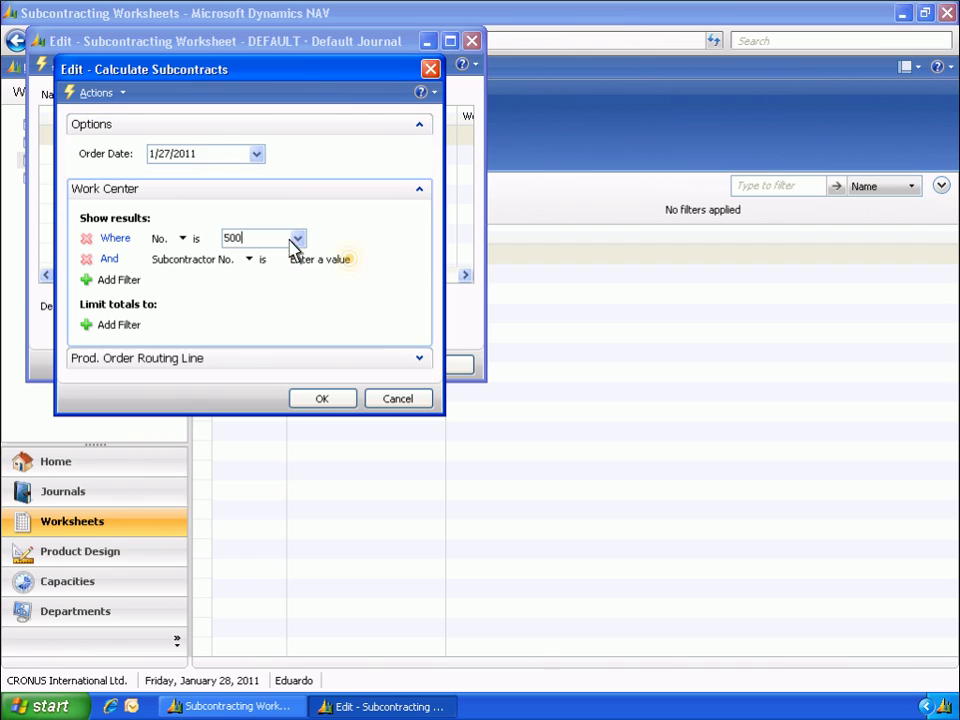
{"action": "left_click", "coordinate": [347, 263]}
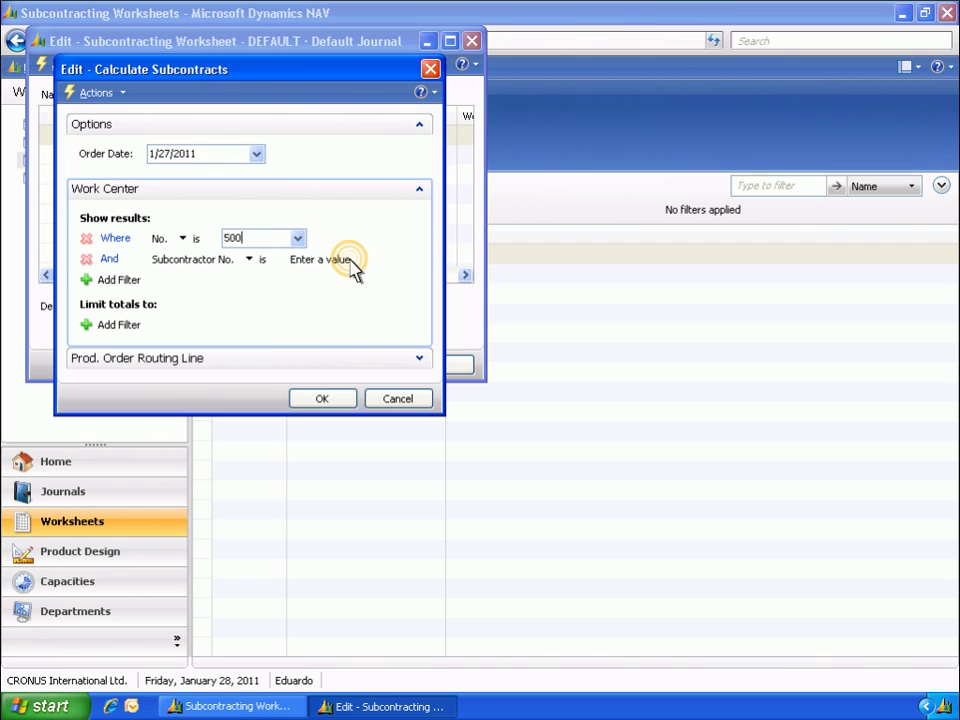
{"action": "type", "text": "62000"}
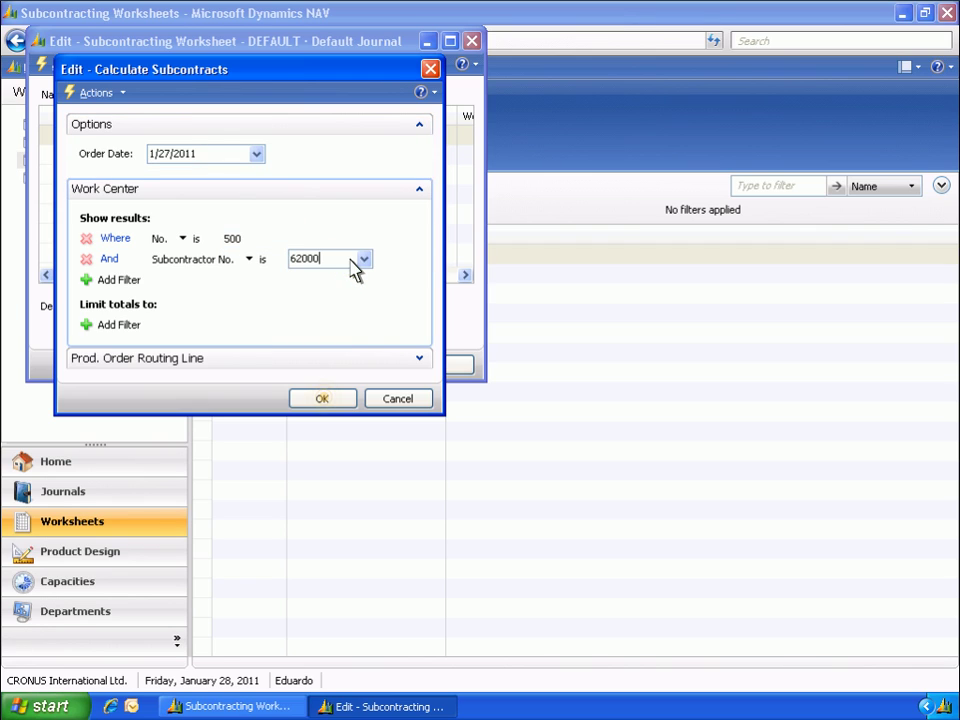
{"action": "left_click", "coordinate": [323, 399]}
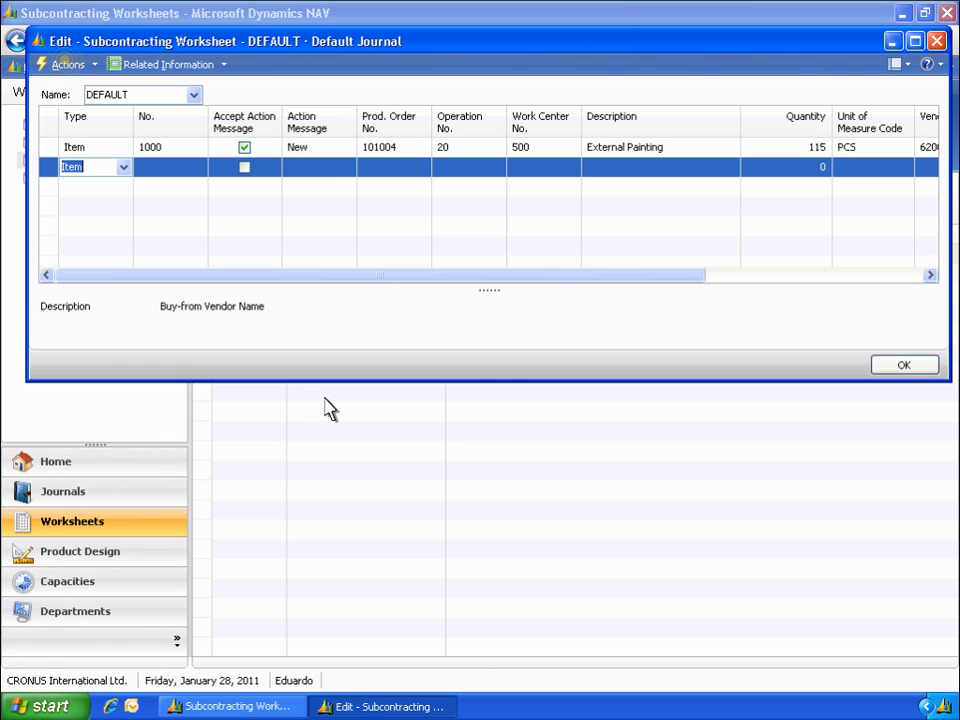
- Carry out the action message for the External Painting line without printing orders, and close the subcontracting worksheet
{"action": "left_click", "coordinate": [66, 64]}
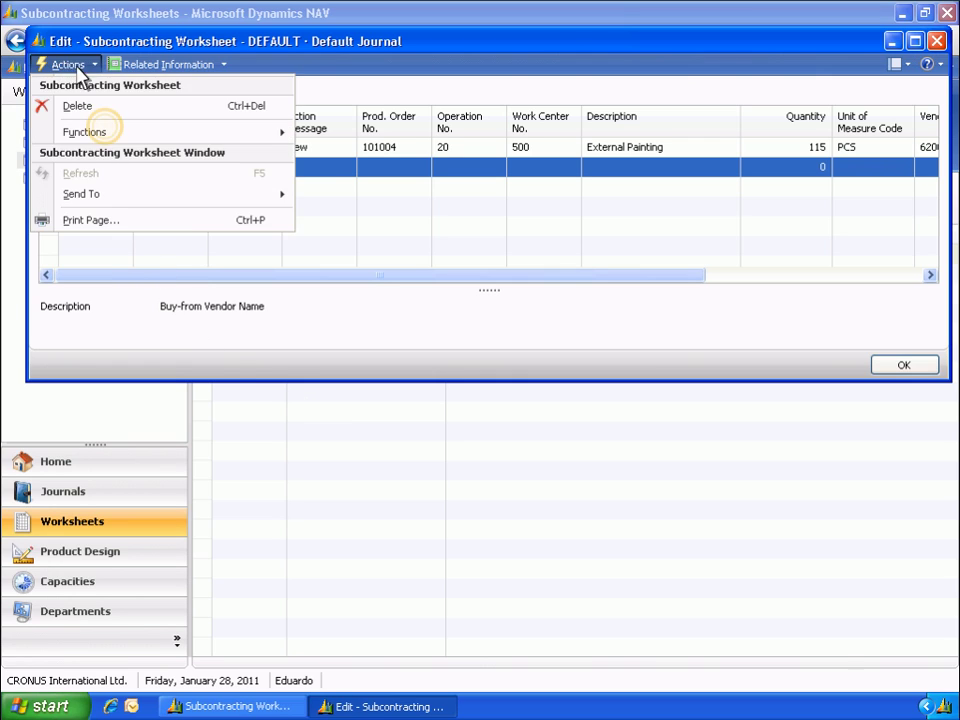
{"action": "left_click", "coordinate": [107, 131]}
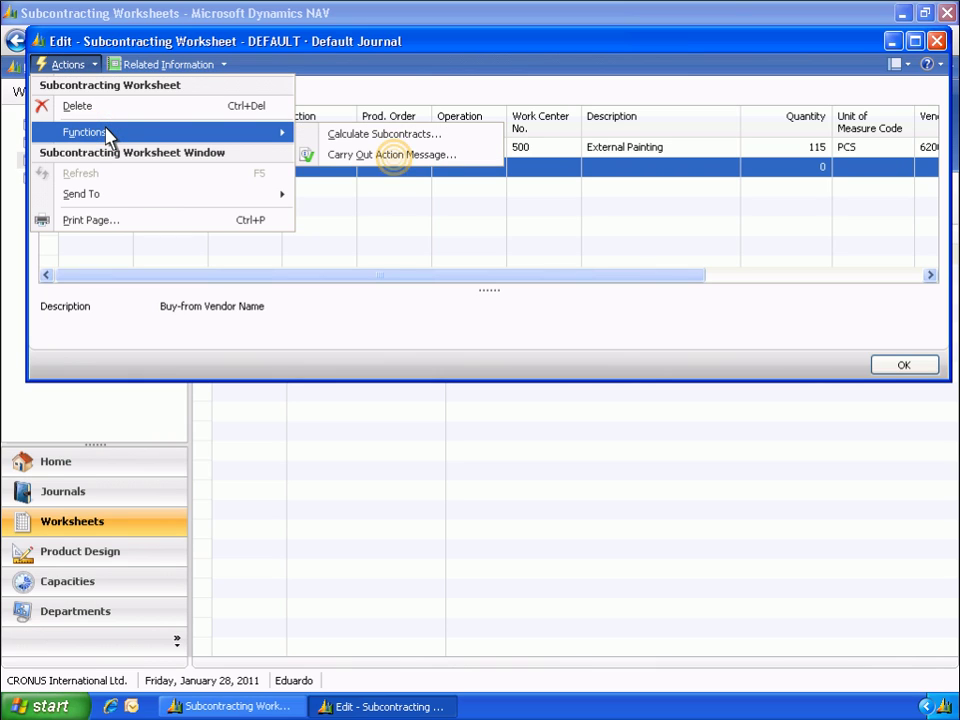
{"action": "left_click", "coordinate": [394, 157]}
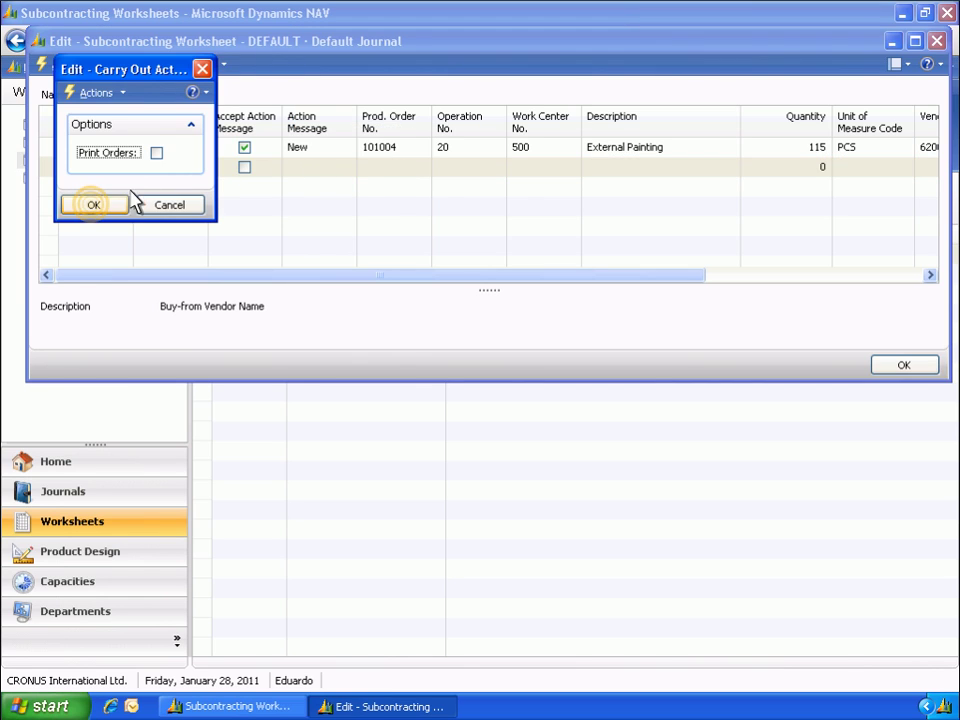
{"action": "left_click", "coordinate": [92, 205]}
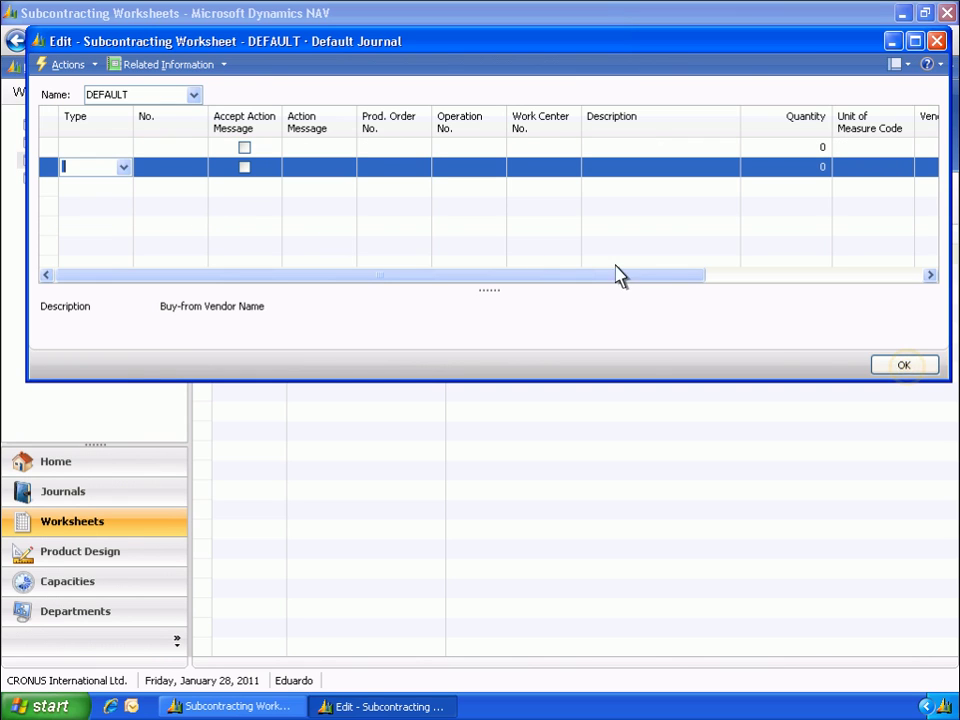
{"action": "left_click", "coordinate": [903, 365]}
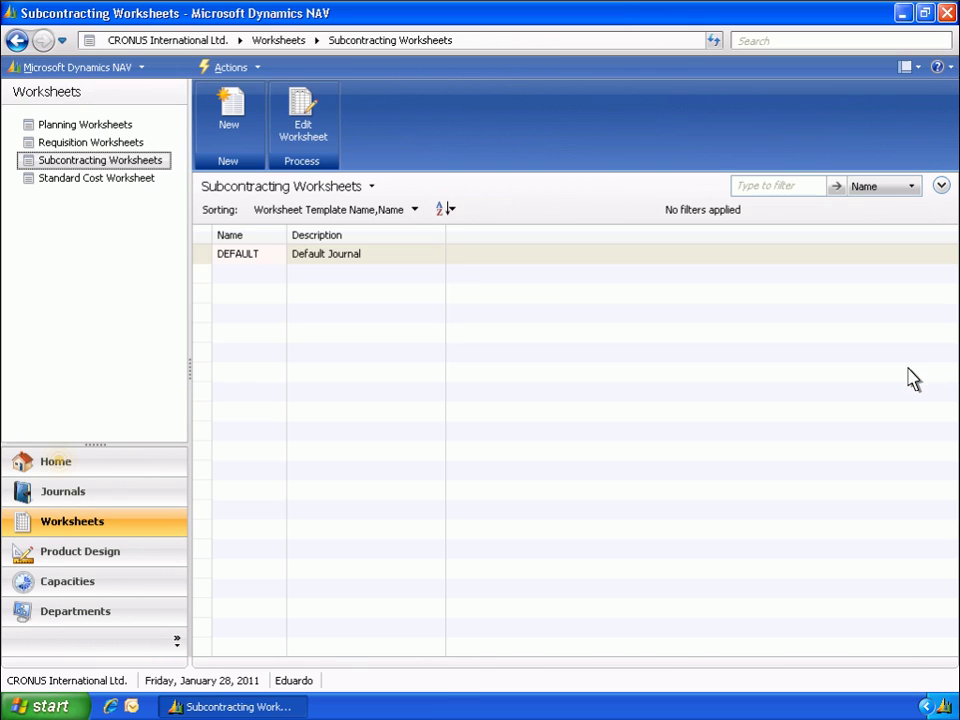
- Open the WalkerHolland purchase order with location BLUE from the purchase orders list
{"action": "left_click", "coordinate": [58, 465]}
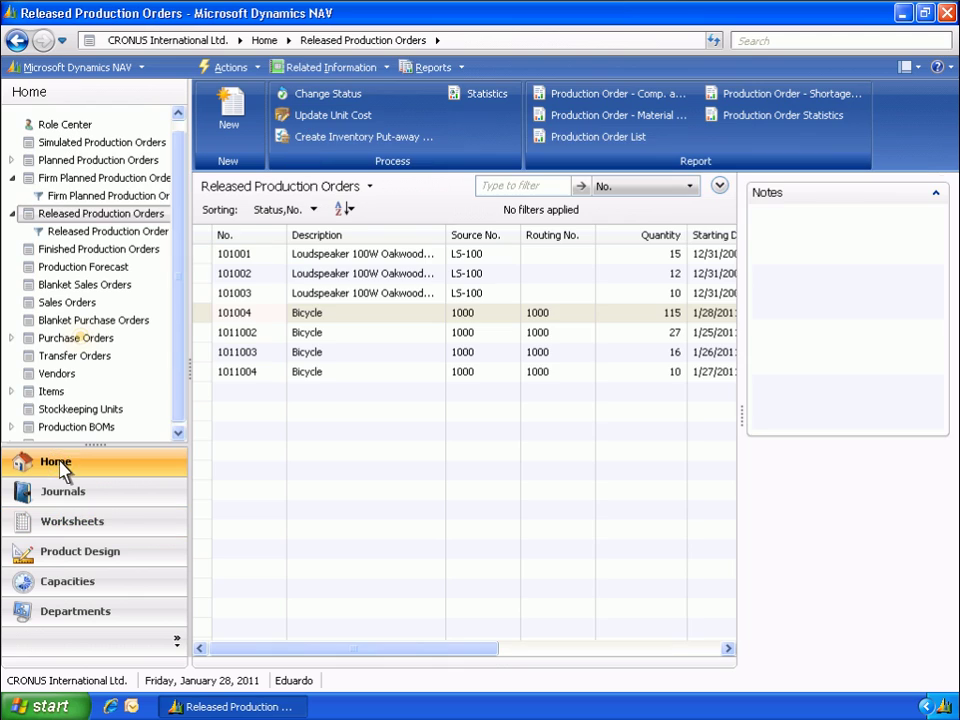
{"action": "left_click", "coordinate": [78, 338]}
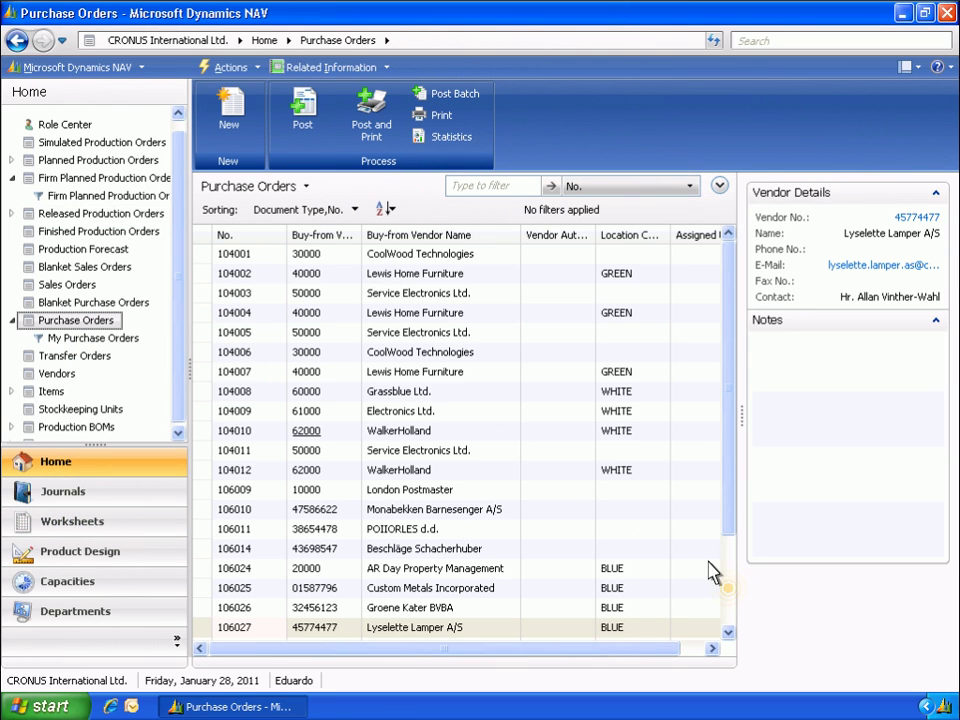
{"action": "left_click", "coordinate": [729, 590]}
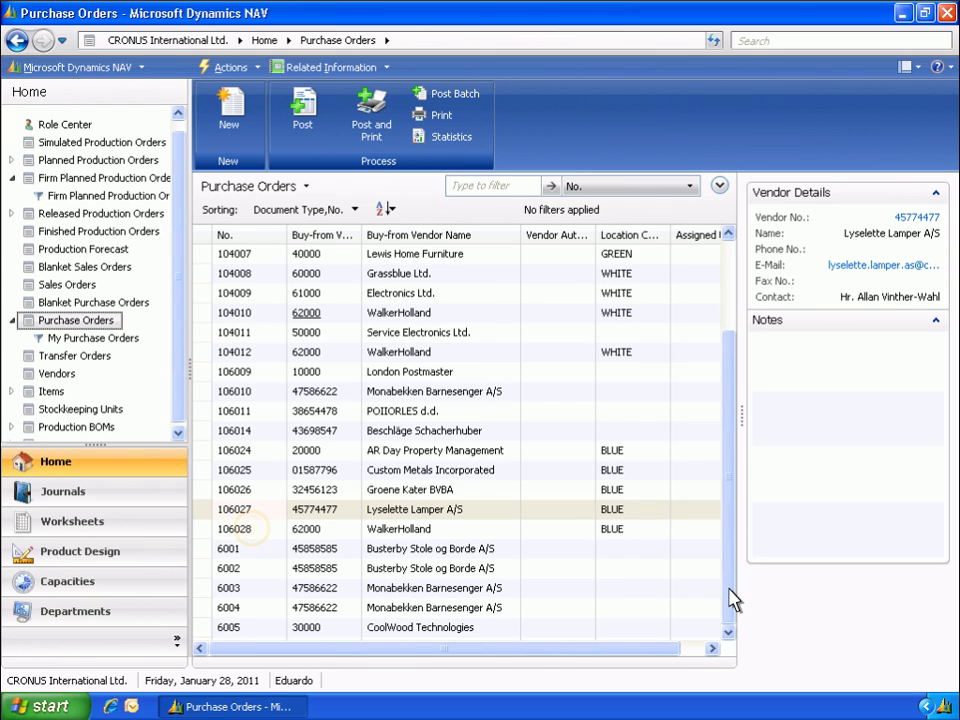
{"action": "double_click", "coordinate": [253, 533]}
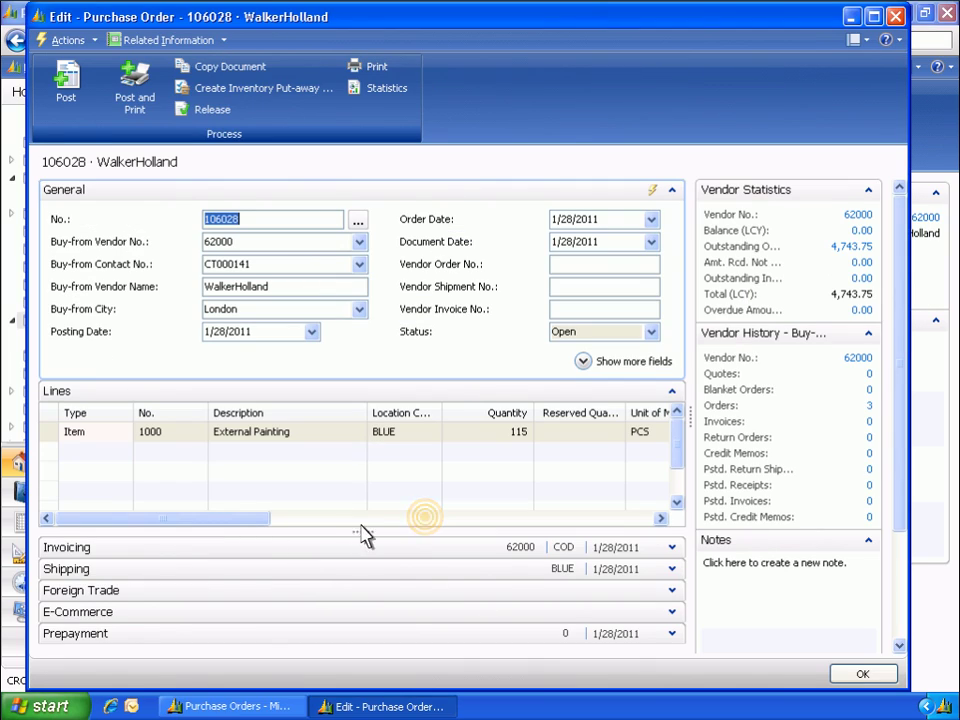
- Set Qty. to Receive to 115 on the External Painting line of the purchase order and accept the warehouse notice
{"action": "left_click", "coordinate": [425, 518]}
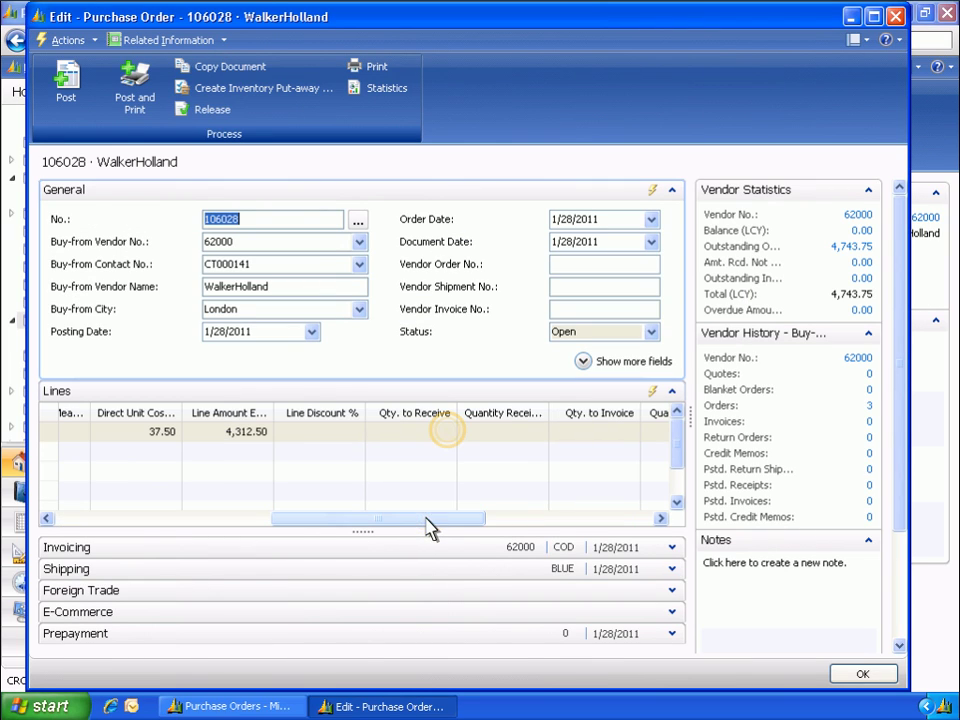
{"action": "left_click", "coordinate": [449, 440]}
{"action": "type", "text": "115"}
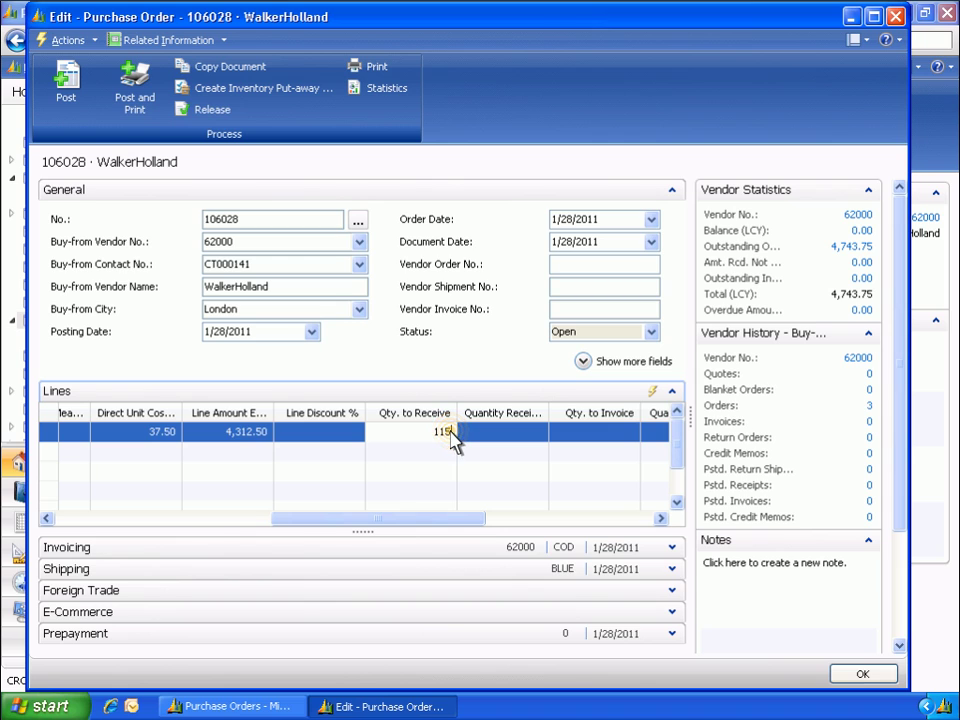
{"action": "key", "text": "Tab"}
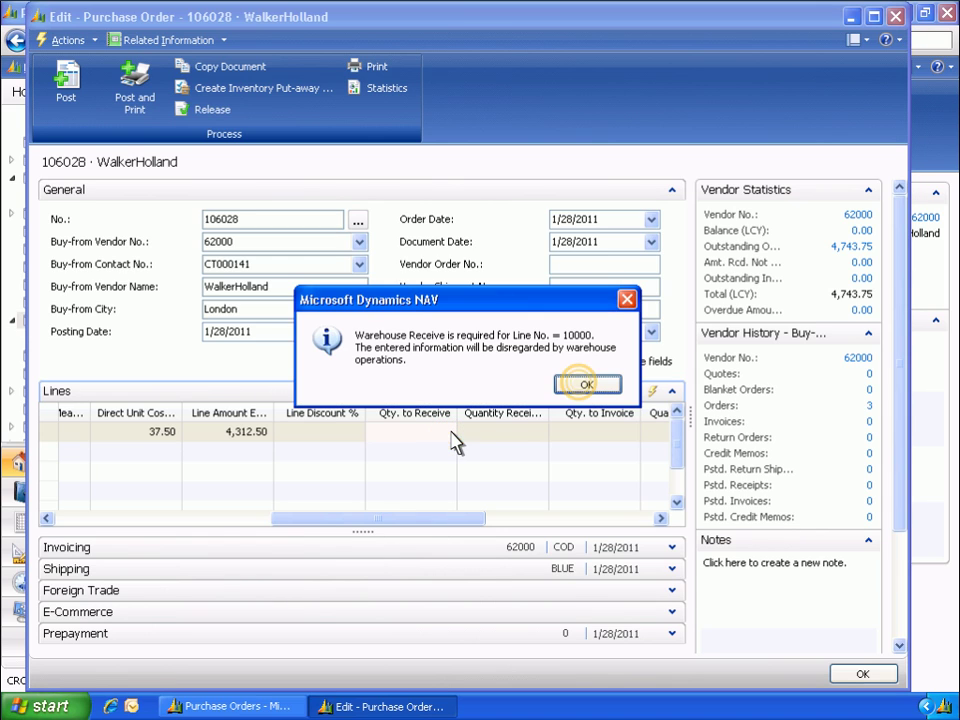
{"action": "left_click", "coordinate": [586, 386]}
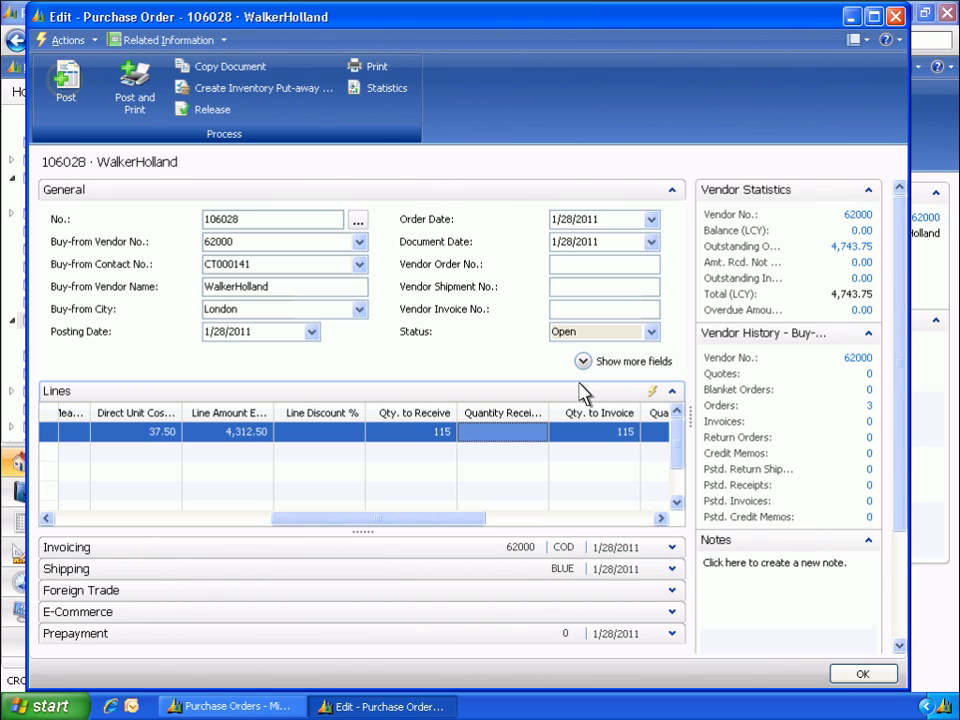
- Post the purchase order with the Receive option only and close it
{"action": "left_click", "coordinate": [65, 88]}
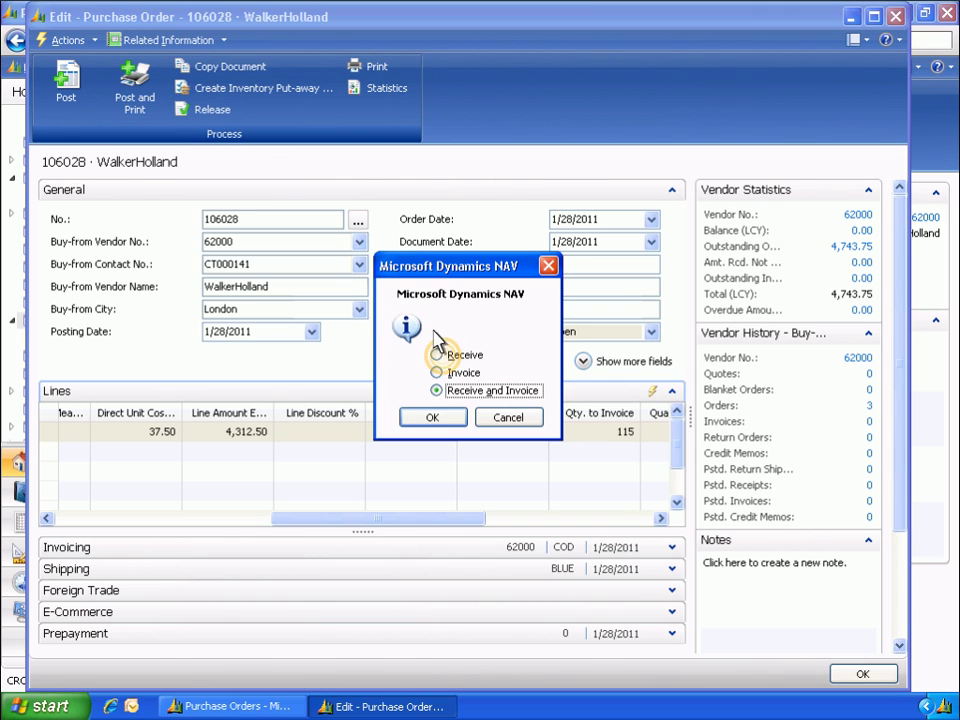
{"action": "left_click", "coordinate": [440, 356]}
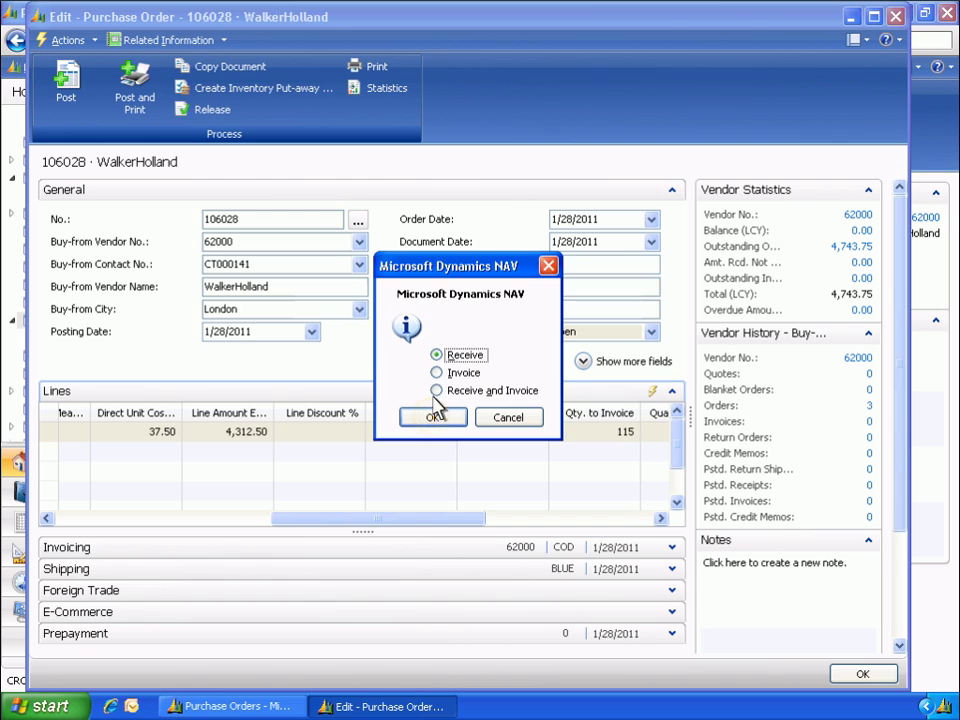
{"action": "left_click", "coordinate": [433, 418]}
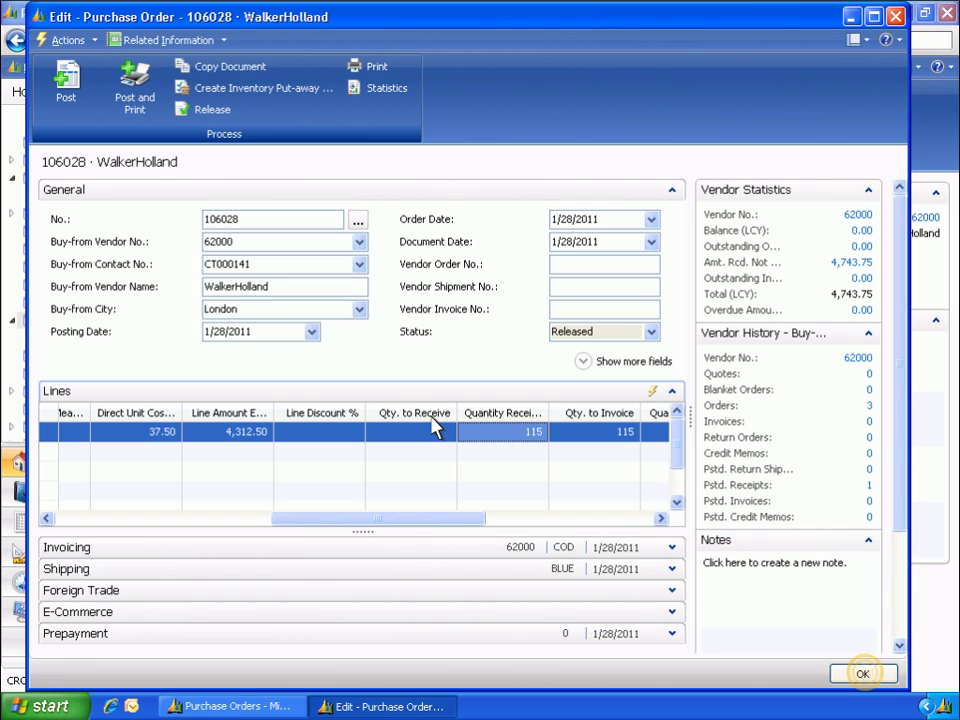
{"action": "left_click", "coordinate": [866, 675]}
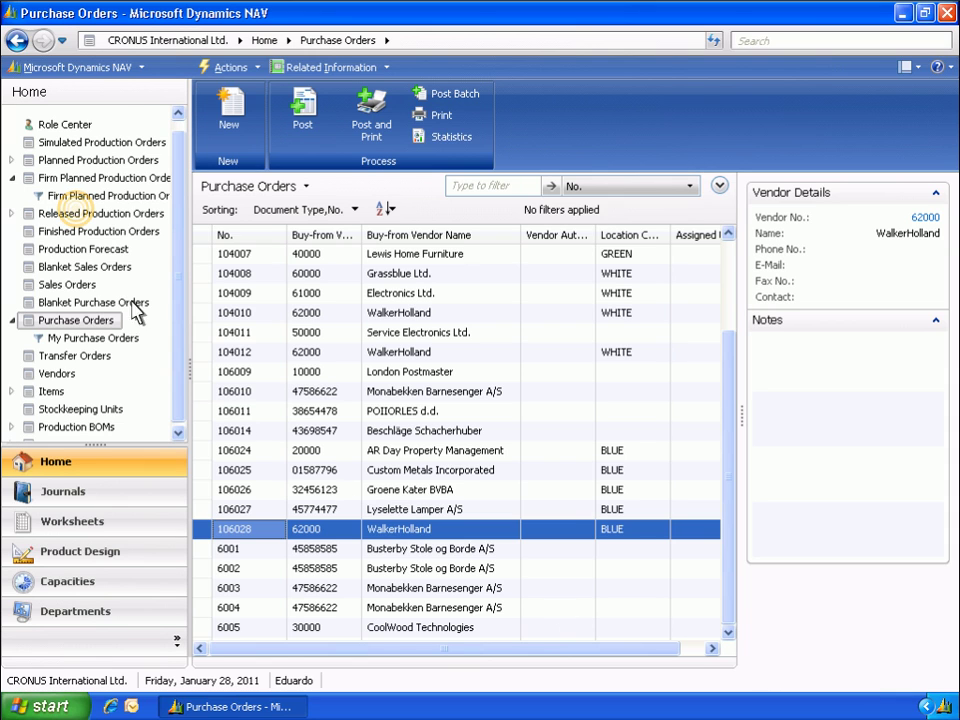
- Open the production journal for the bicycle line of the released production order for 115 bicycles
{"action": "left_click", "coordinate": [80, 214]}
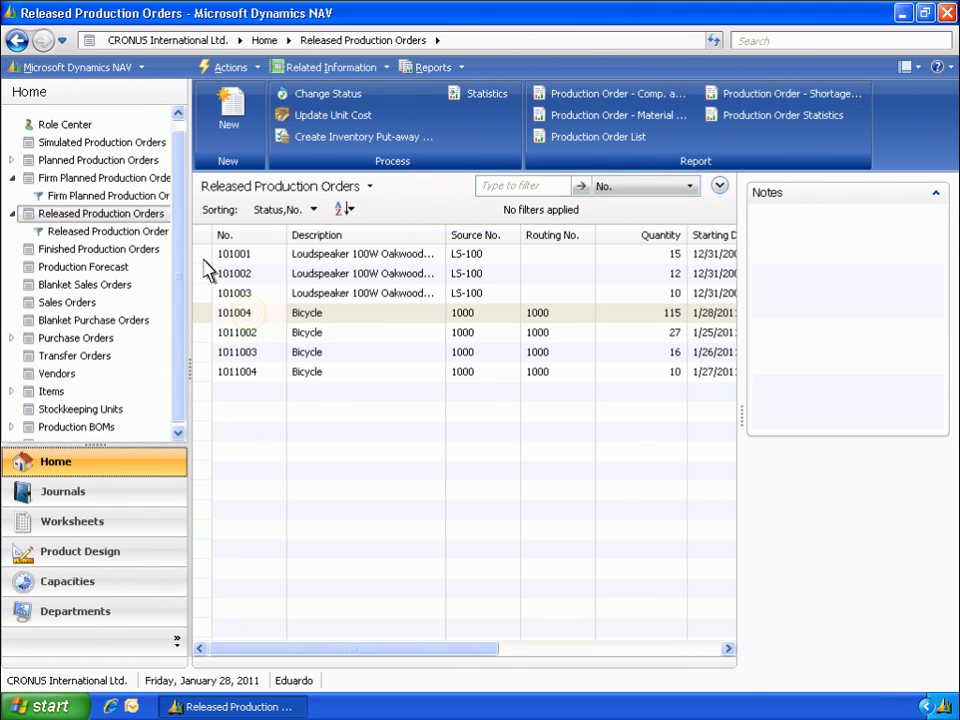
{"action": "double_click", "coordinate": [245, 310]}
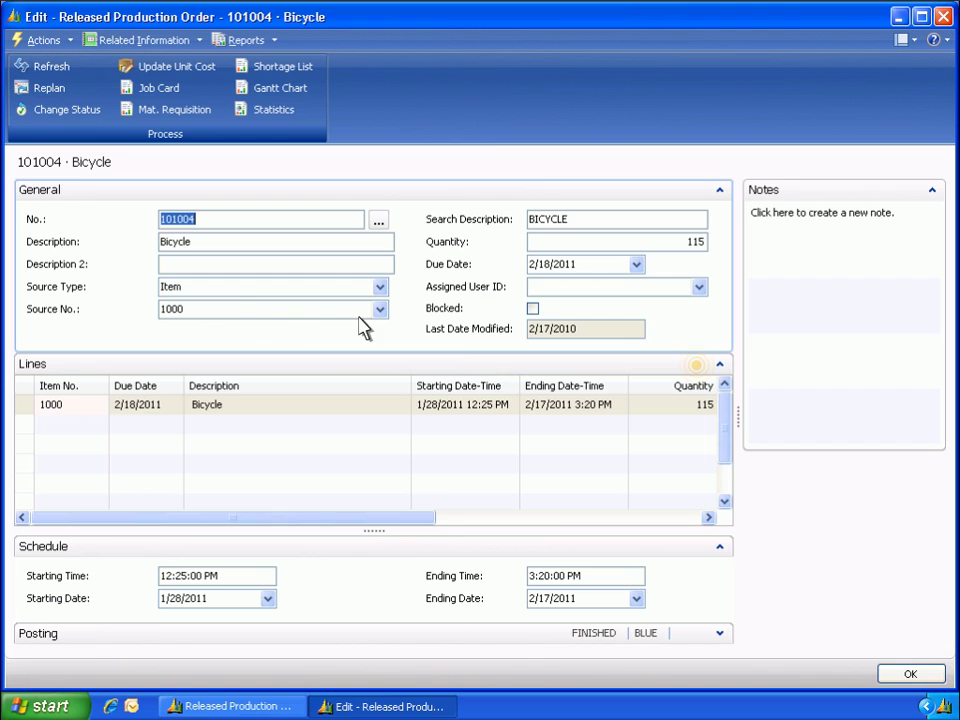
{"action": "left_click", "coordinate": [700, 365]}
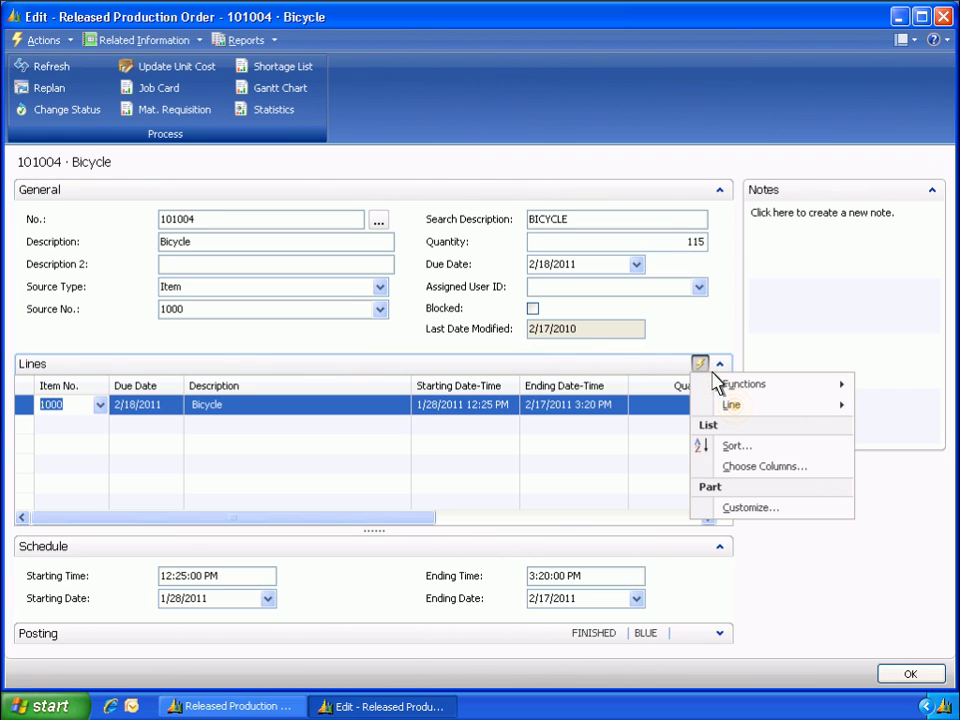
{"action": "left_click", "coordinate": [735, 405]}
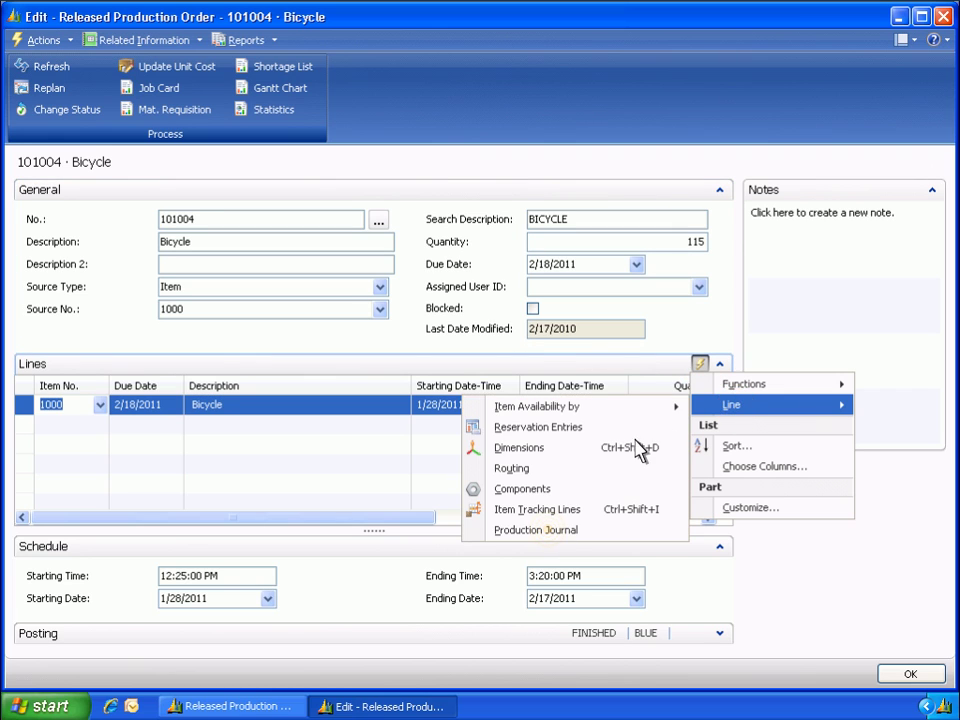
{"action": "left_click", "coordinate": [551, 535]}
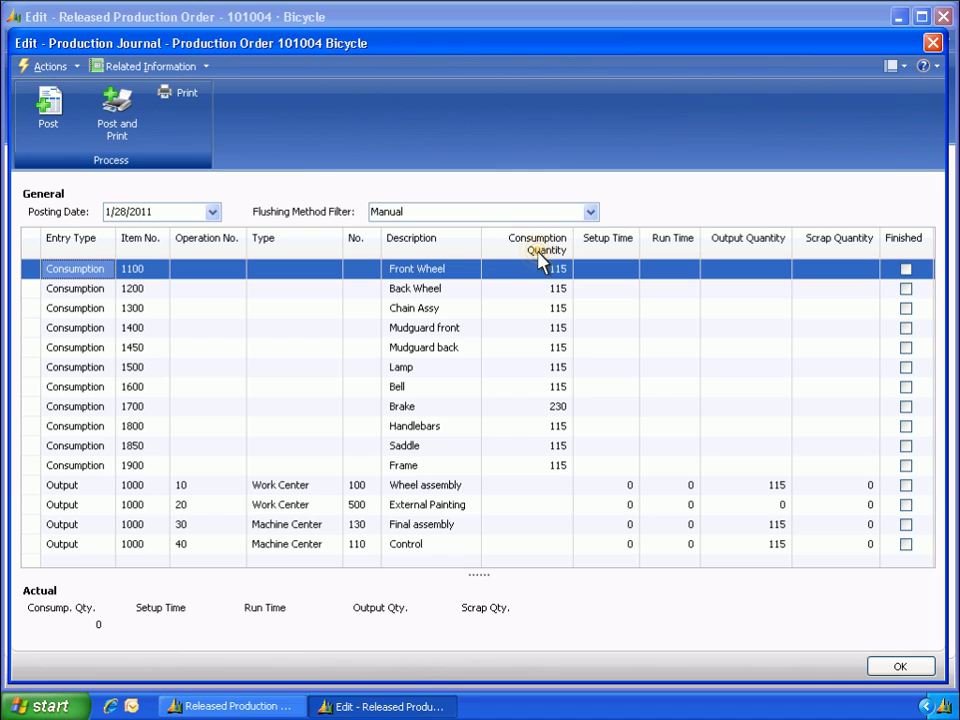
{"action": "left_click", "coordinate": [175, 68]}
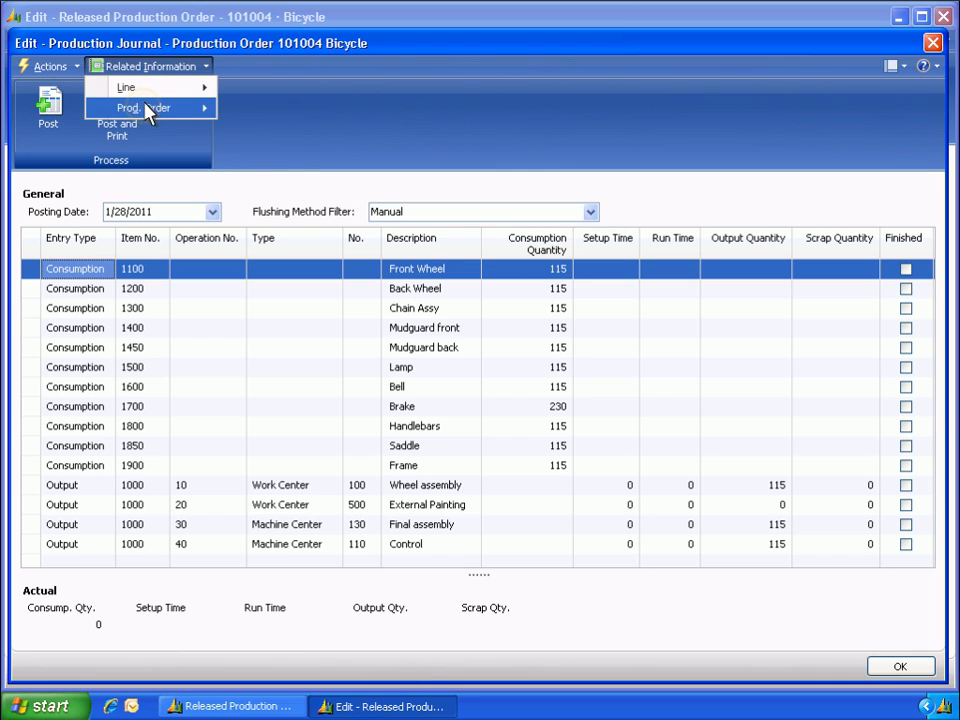
{"action": "left_click", "coordinate": [146, 110]}
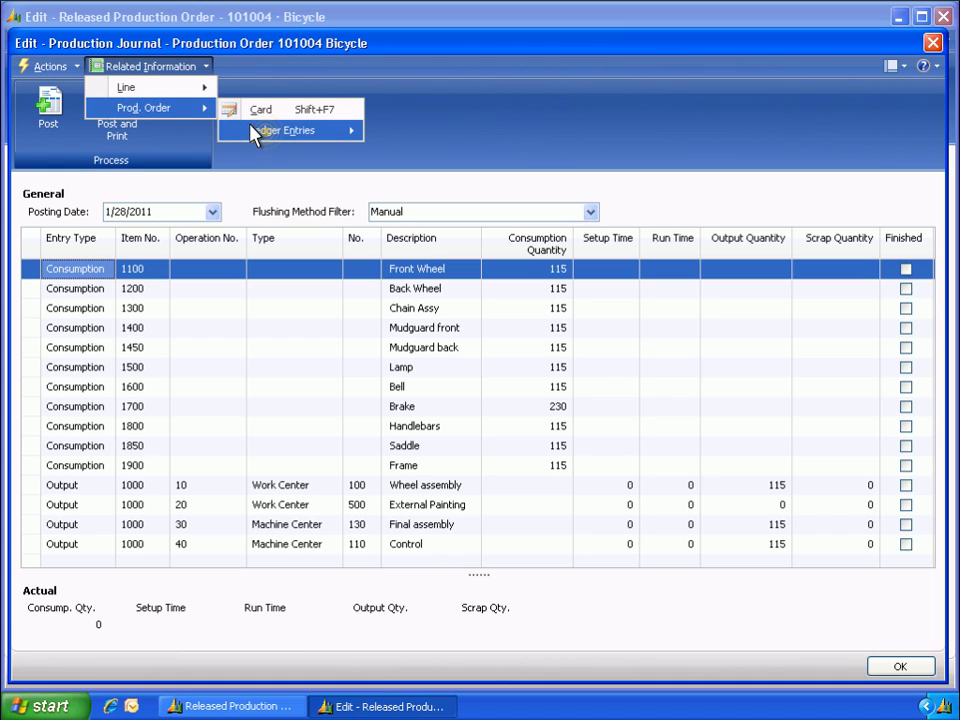
{"action": "left_click", "coordinate": [268, 135]}
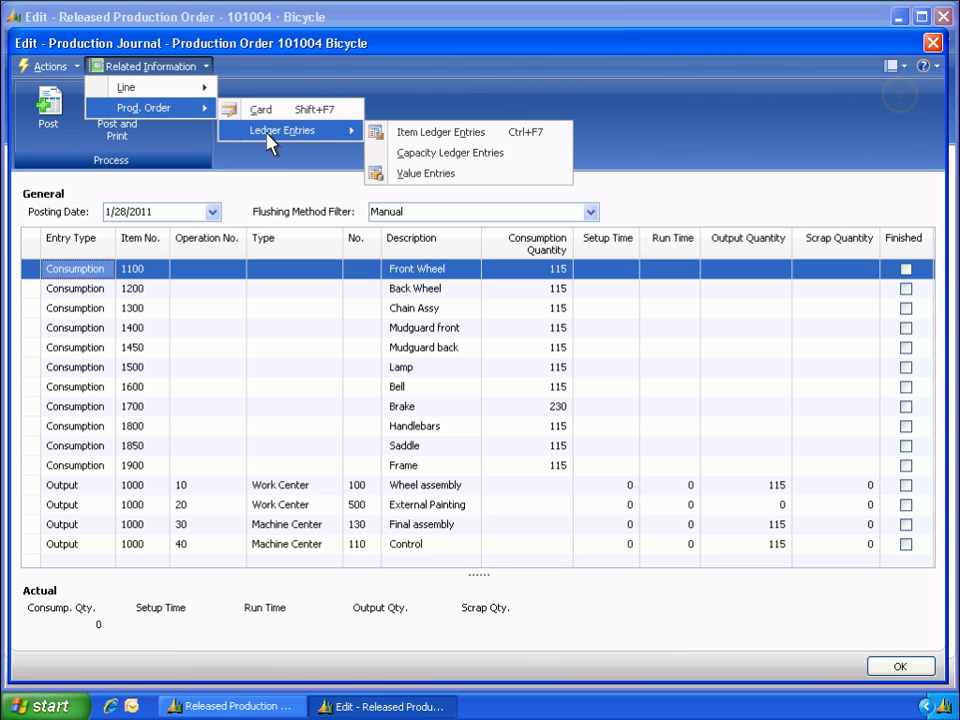
{"action": "left_click", "coordinate": [902, 95]}
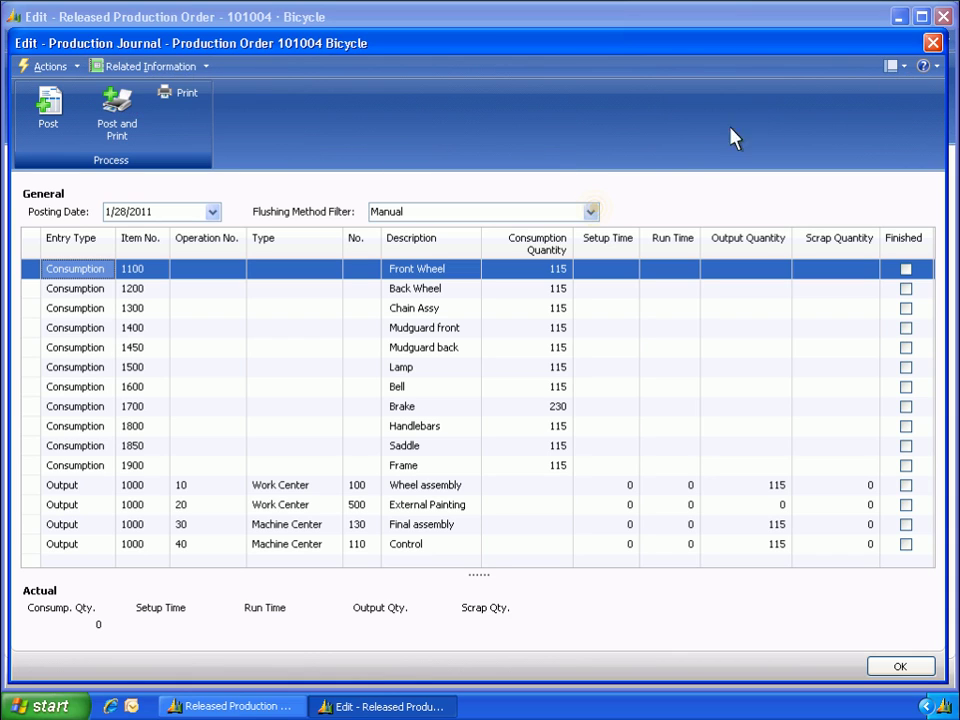
- Keep the flushing method filter at Manual and set Run Time to 100 on the Wheel assembly and External Painting output lines
{"action": "left_click", "coordinate": [592, 212]}
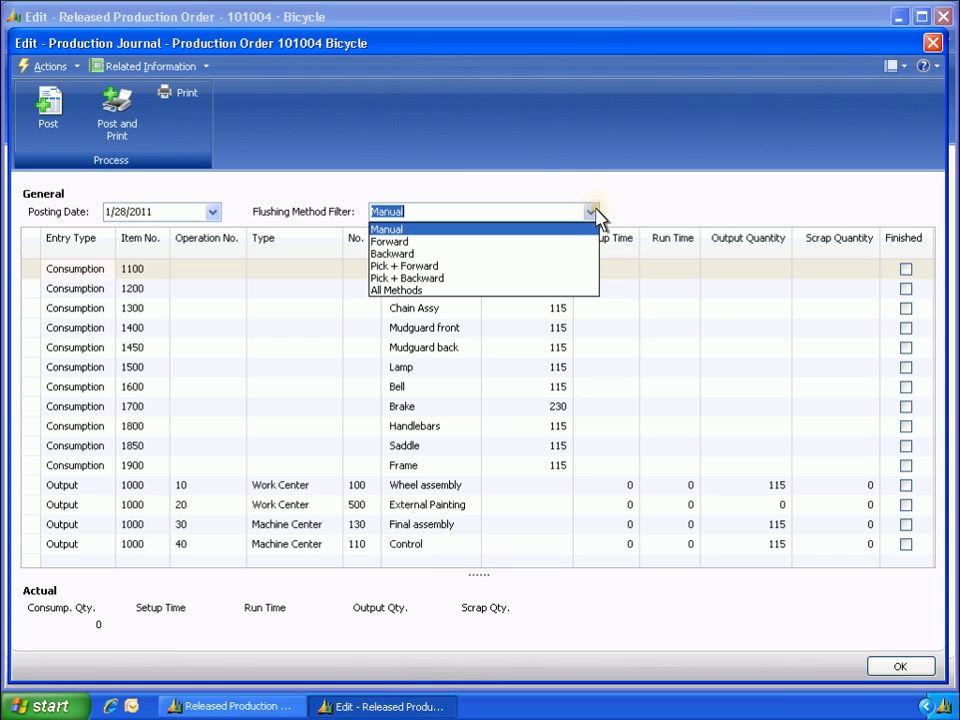
{"action": "left_click", "coordinate": [595, 208]}
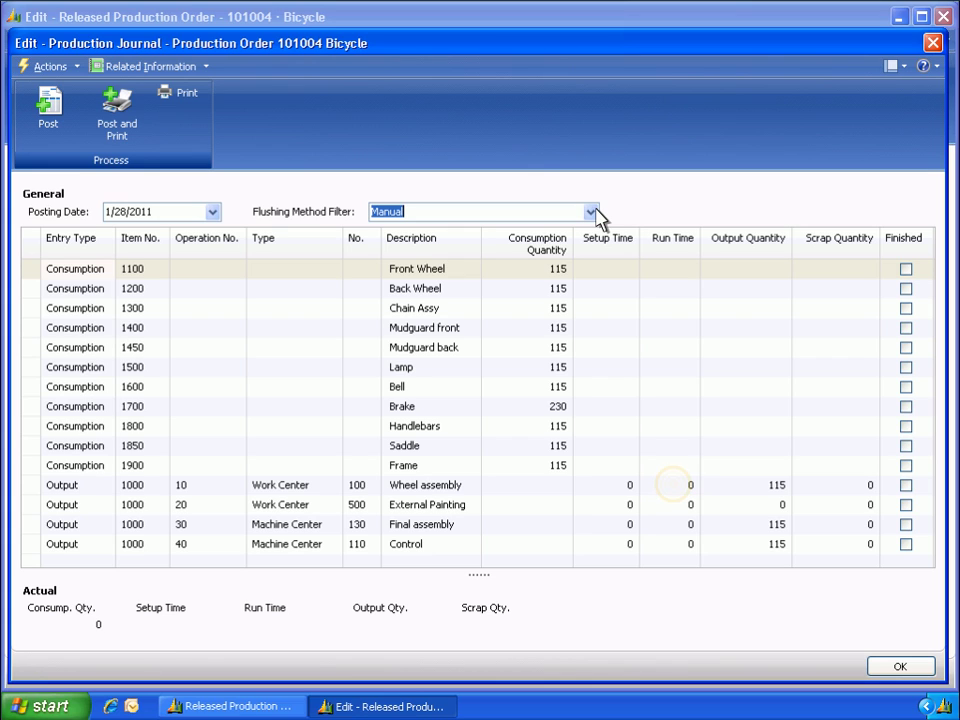
{"action": "left_click", "coordinate": [674, 485]}
{"action": "type", "text": "100"}
{"action": "key", "text": "Down"}
{"action": "type", "text": "100"}
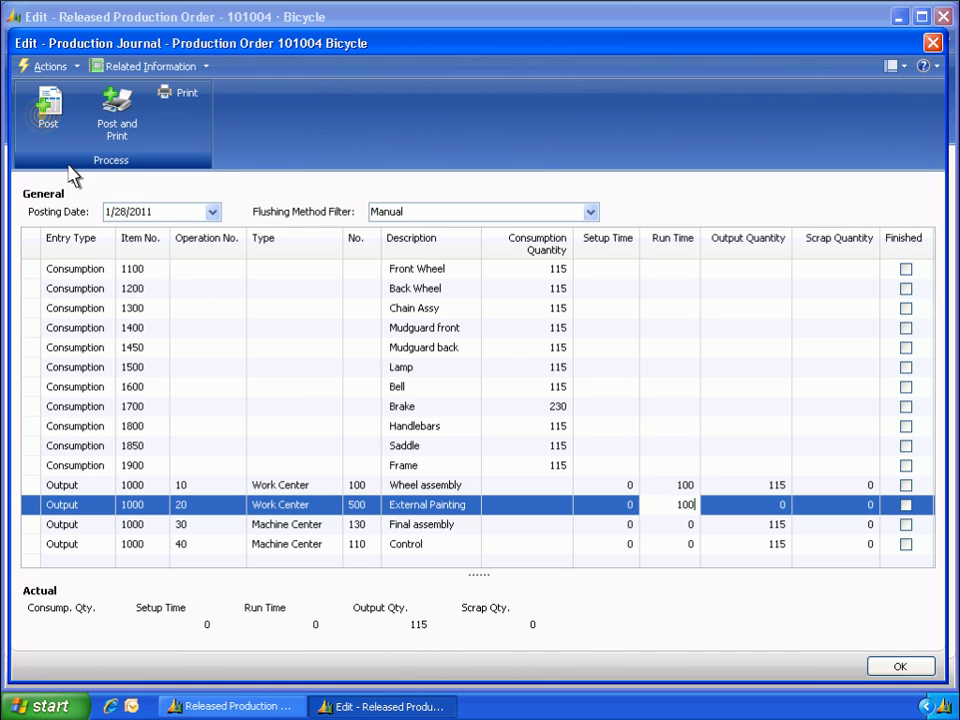
- Post the production journal lines and close the journal
{"action": "left_click", "coordinate": [45, 125]}
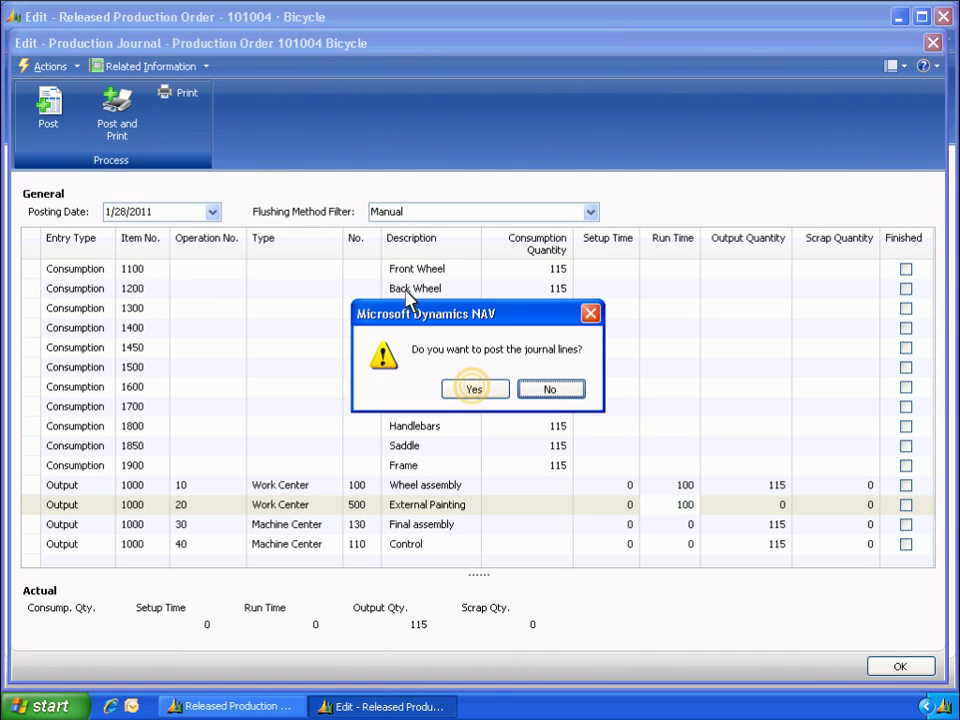
{"action": "left_click", "coordinate": [474, 386]}
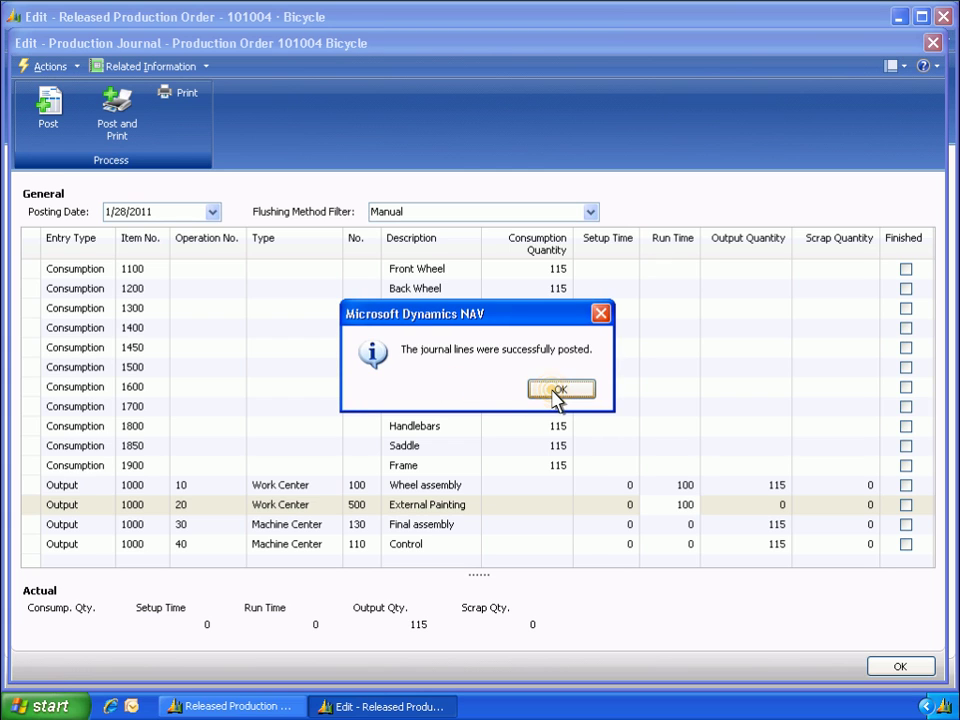
{"action": "left_click", "coordinate": [558, 392]}
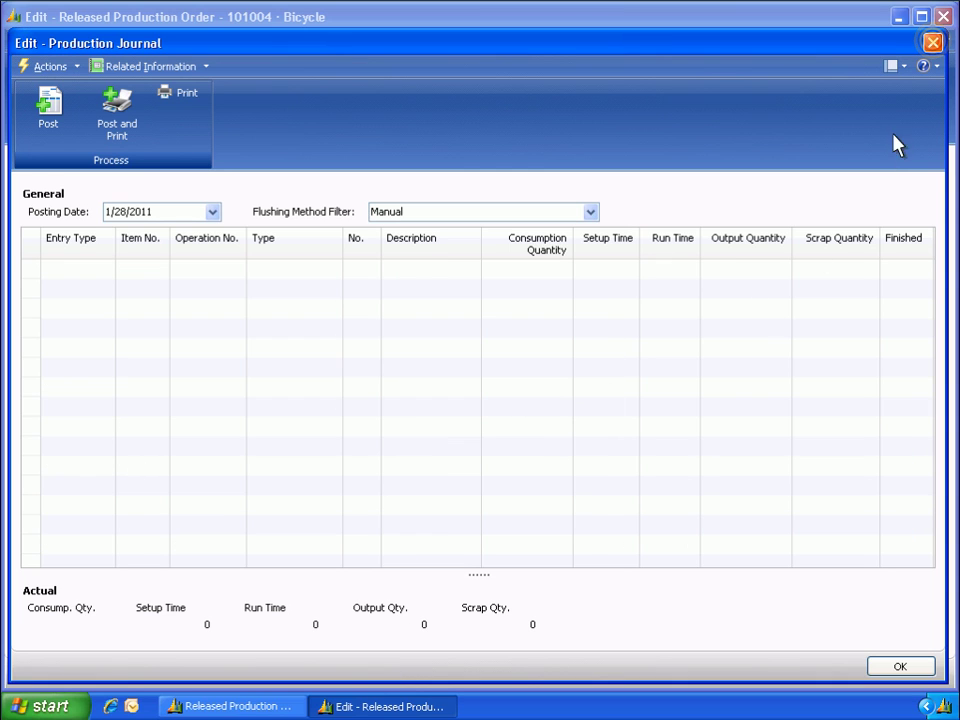
{"action": "left_click", "coordinate": [932, 42]}
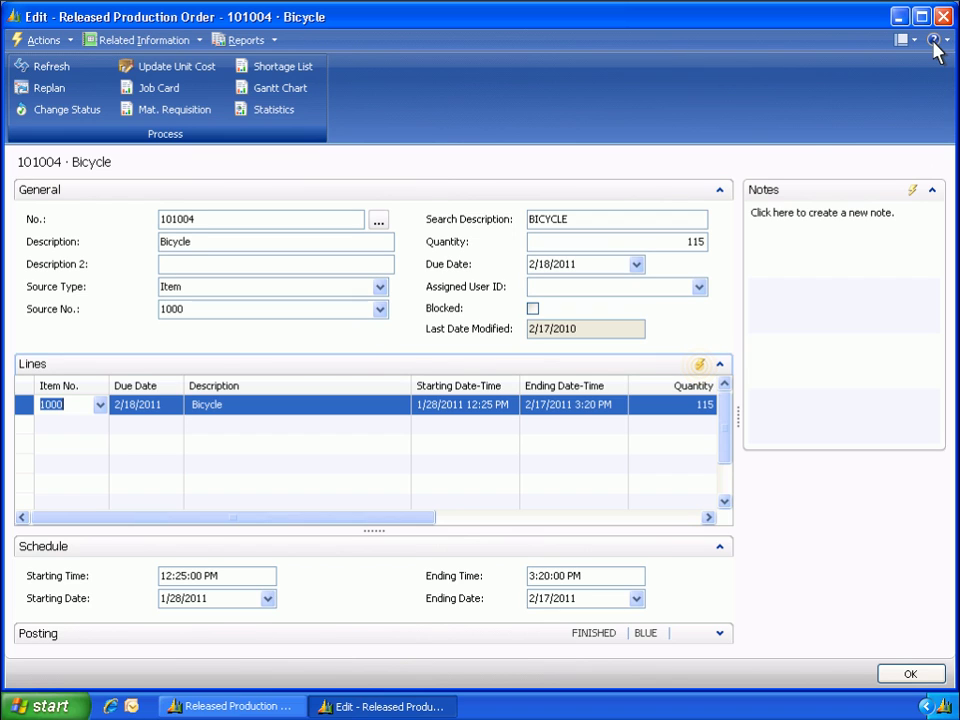
- Reopen the production journal for the bicycle line of the released production order
{"action": "left_click", "coordinate": [700, 366]}
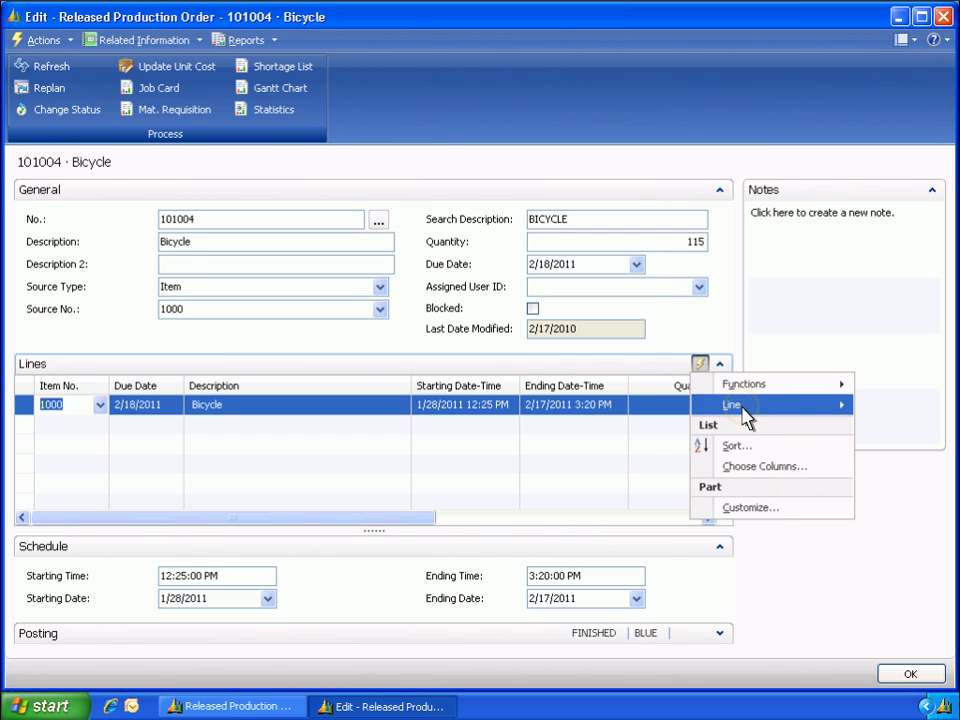
{"action": "mouse_move", "coordinate": [745, 417]}
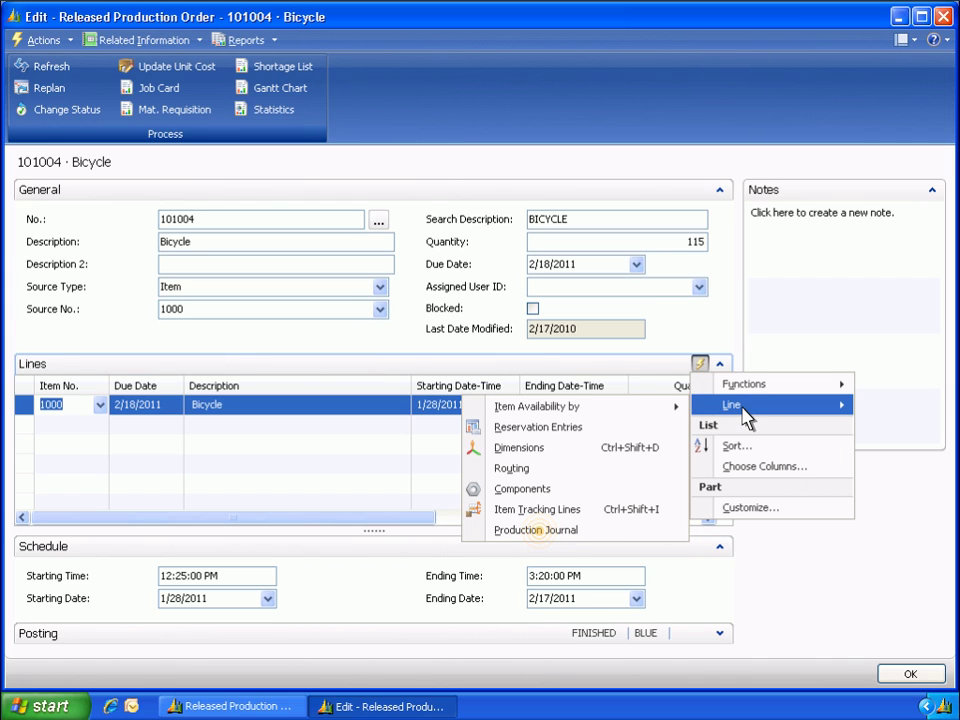
{"action": "left_click", "coordinate": [540, 531]}
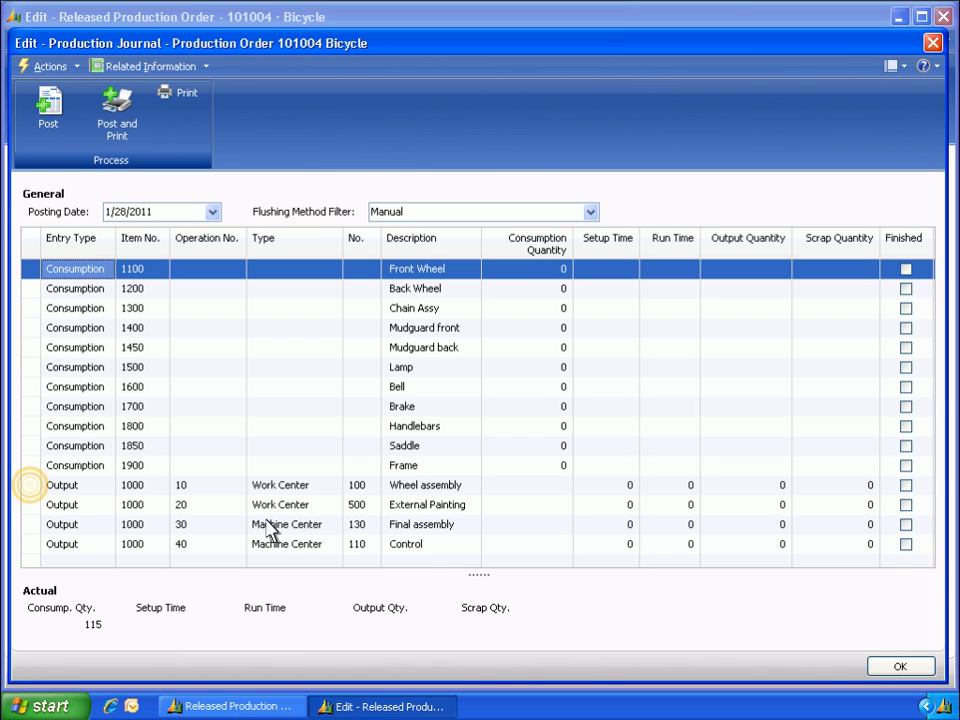
- Check the actual times and output quantities of the four output operations, and close the journal and the production order
{"action": "left_click", "coordinate": [31, 488]}
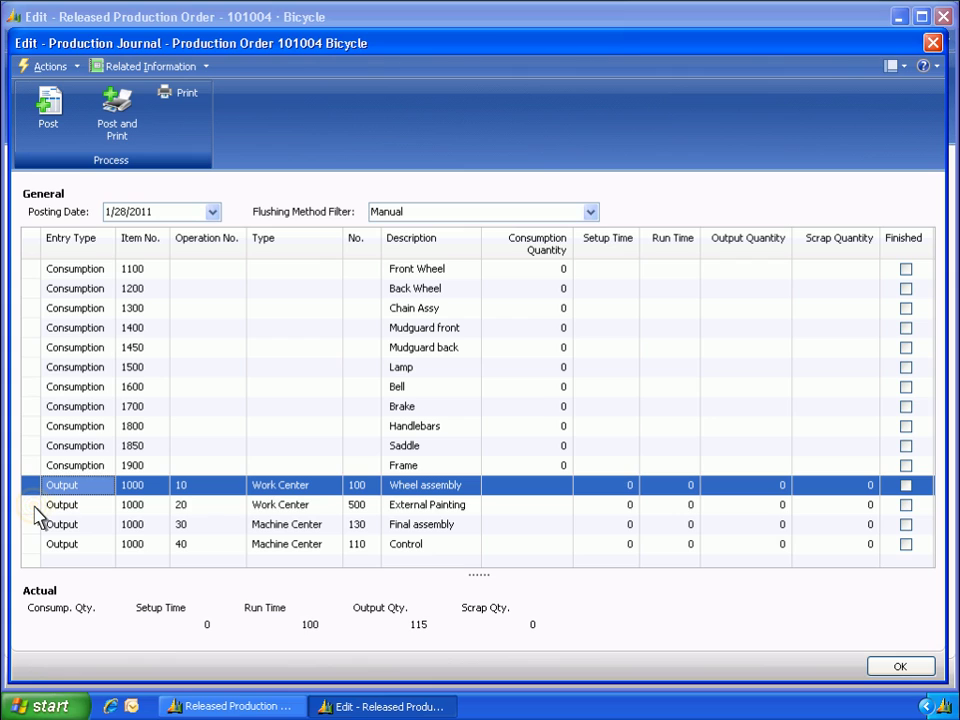
{"action": "left_click", "coordinate": [34, 506]}
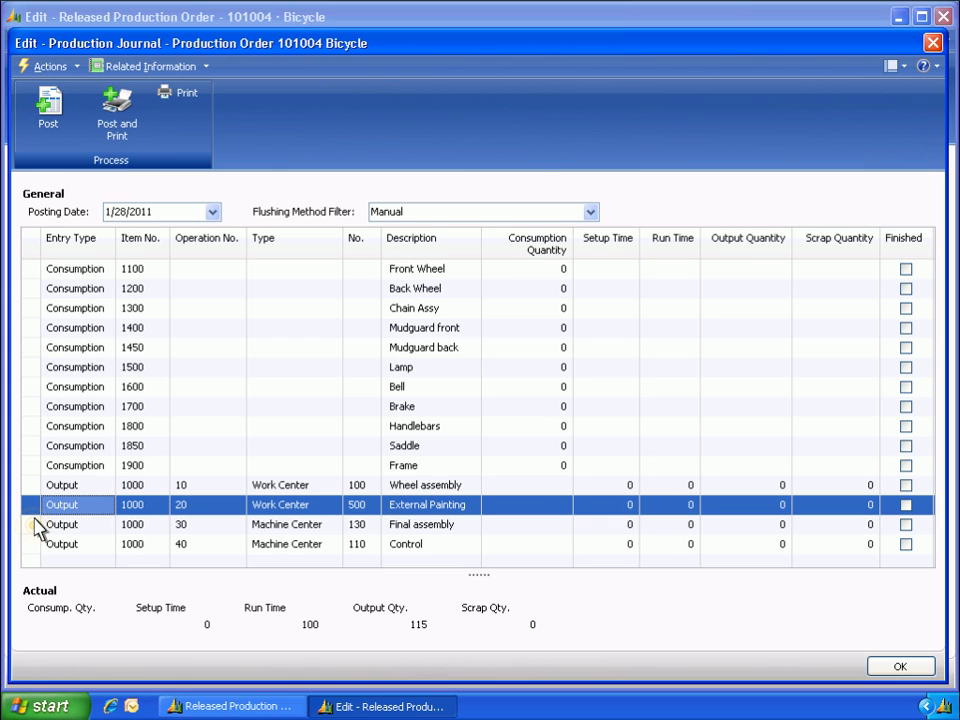
{"action": "left_click", "coordinate": [35, 530]}
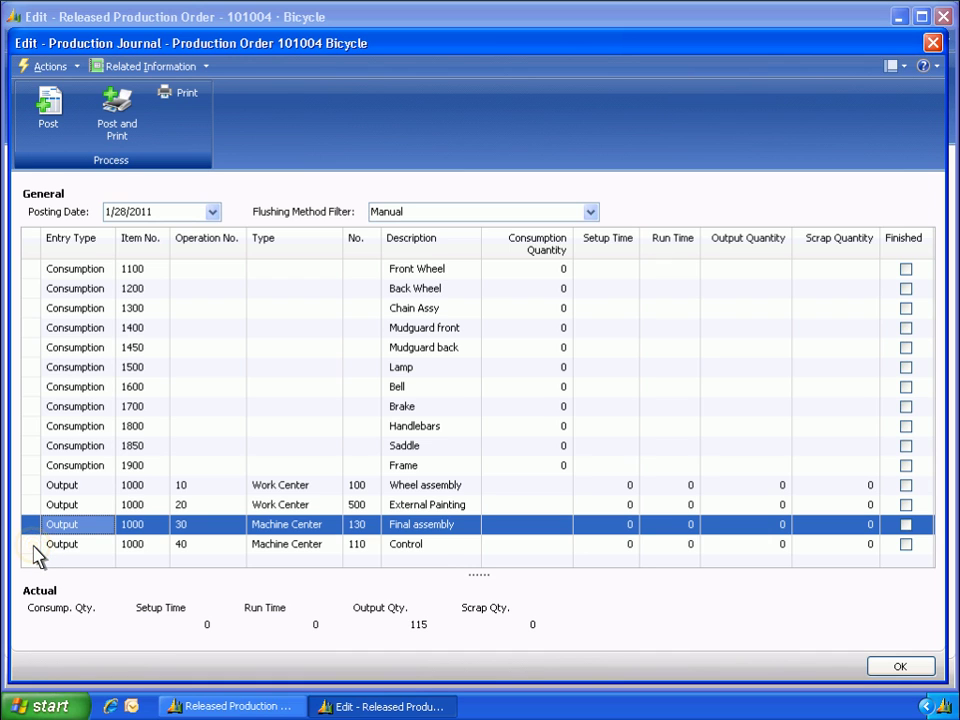
{"action": "left_click", "coordinate": [35, 546]}
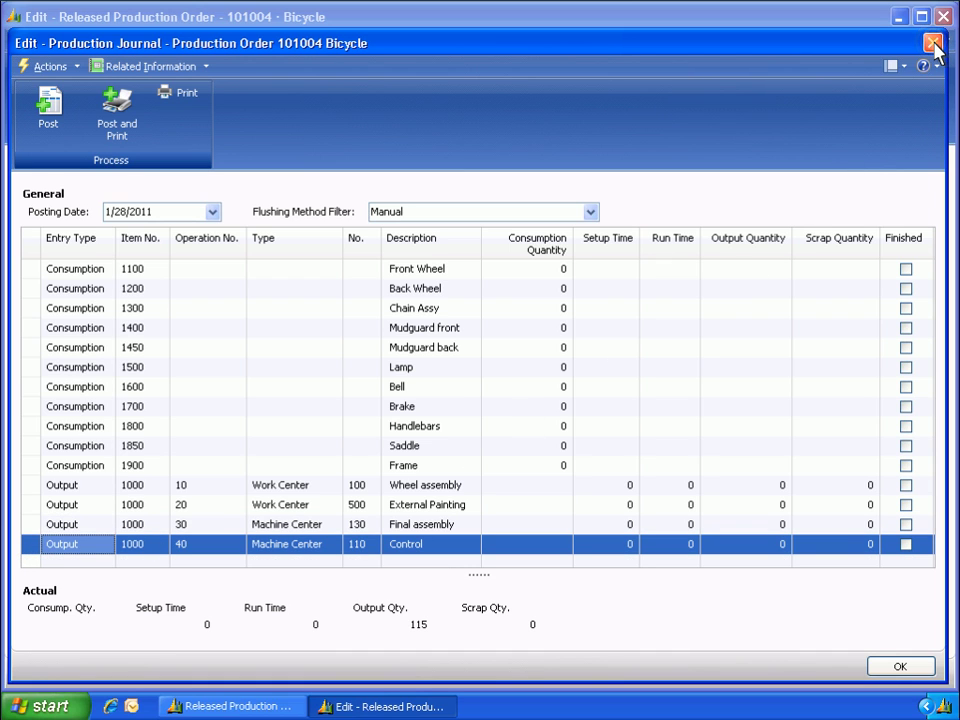
{"action": "left_click", "coordinate": [933, 44]}
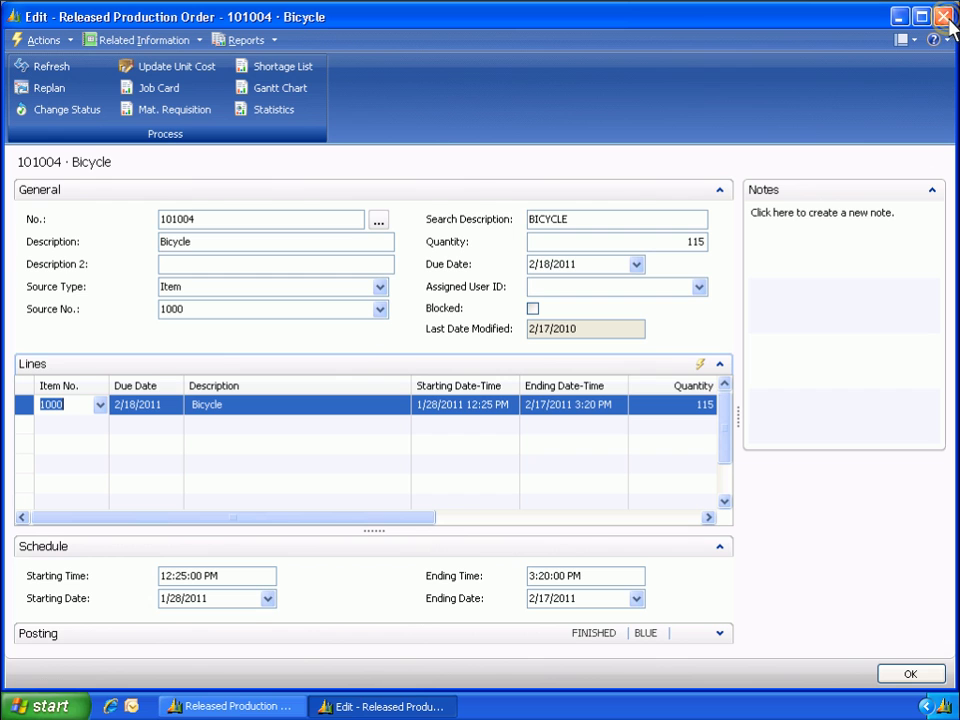
{"action": "left_click", "coordinate": [943, 16]}
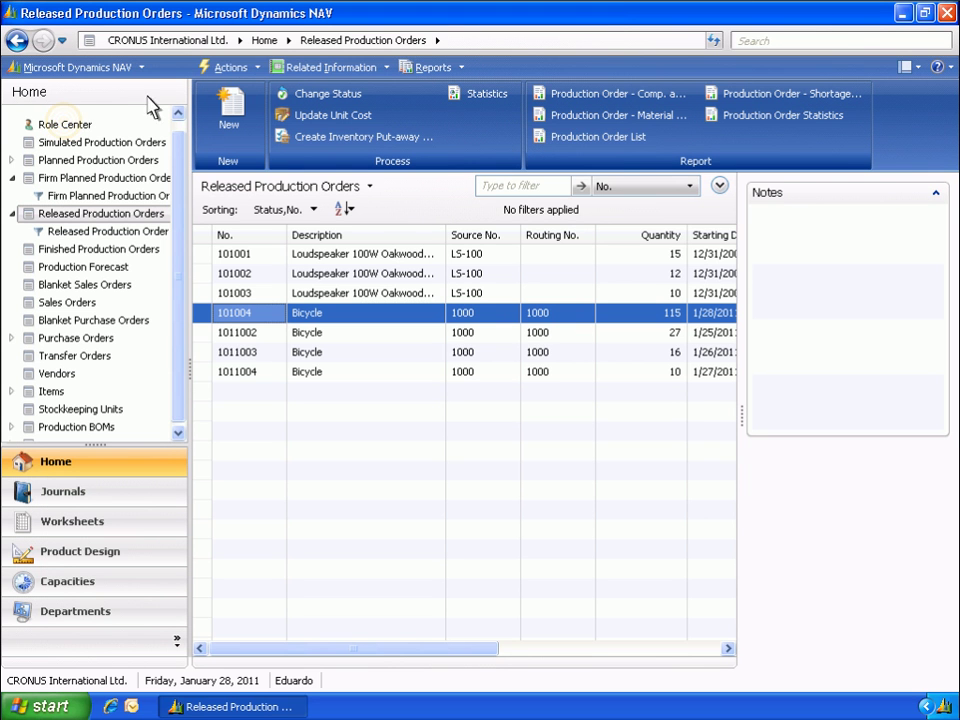